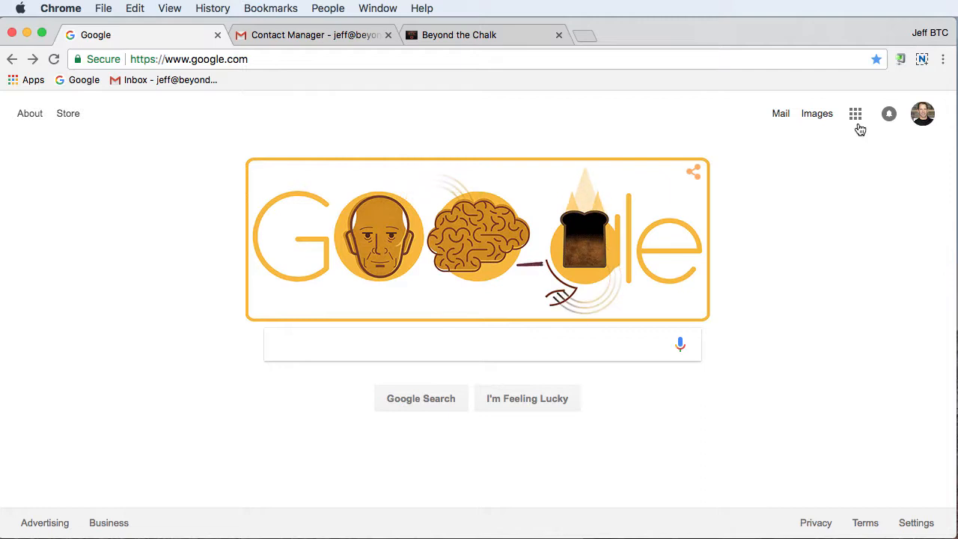
click(855, 120)
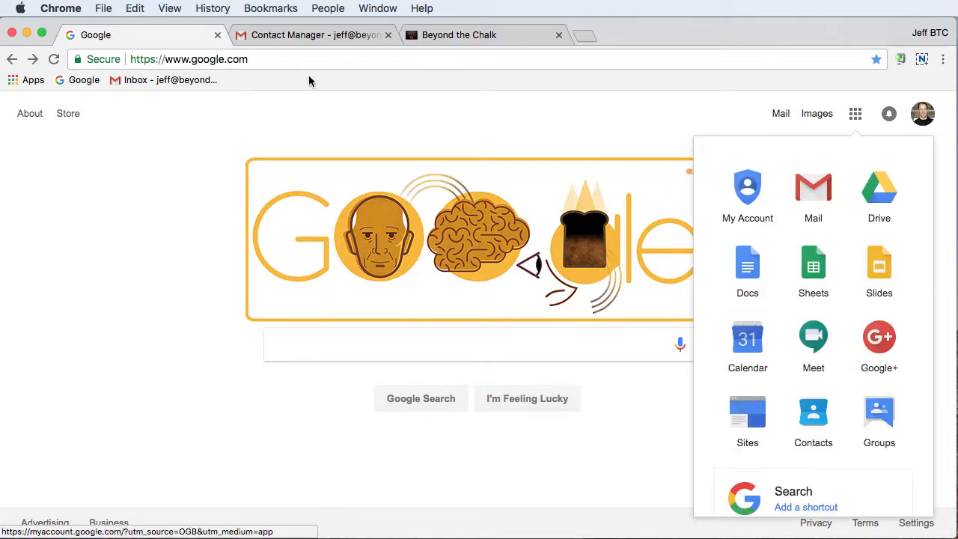
click(376, 123)
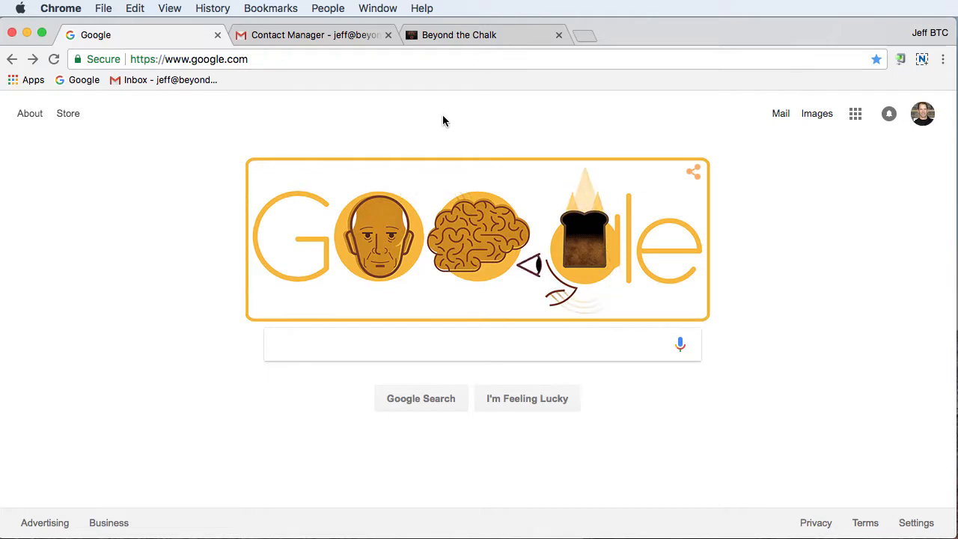
Switch to Gmail, go from the mail inbox to the contact manager, and open the Contacts preview version.
click(278, 38)
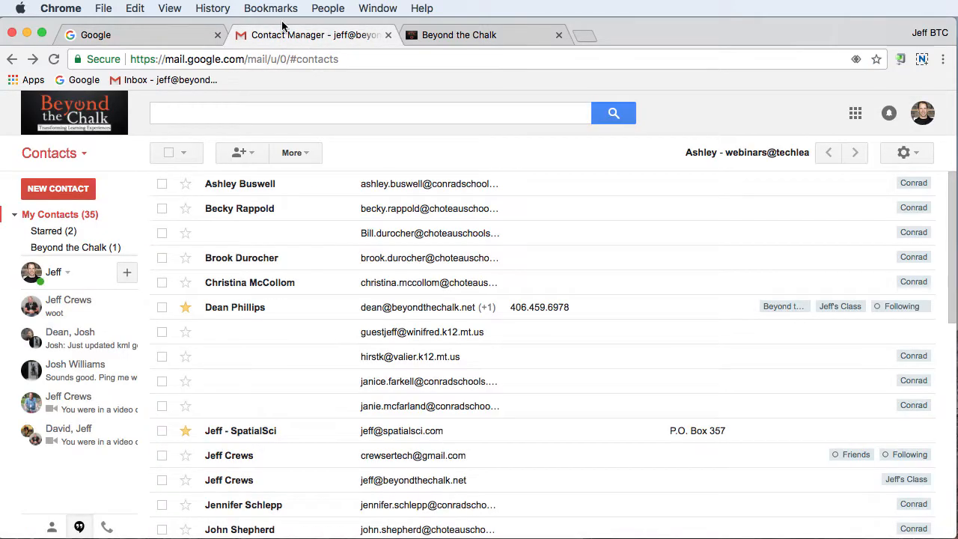
click(83, 154)
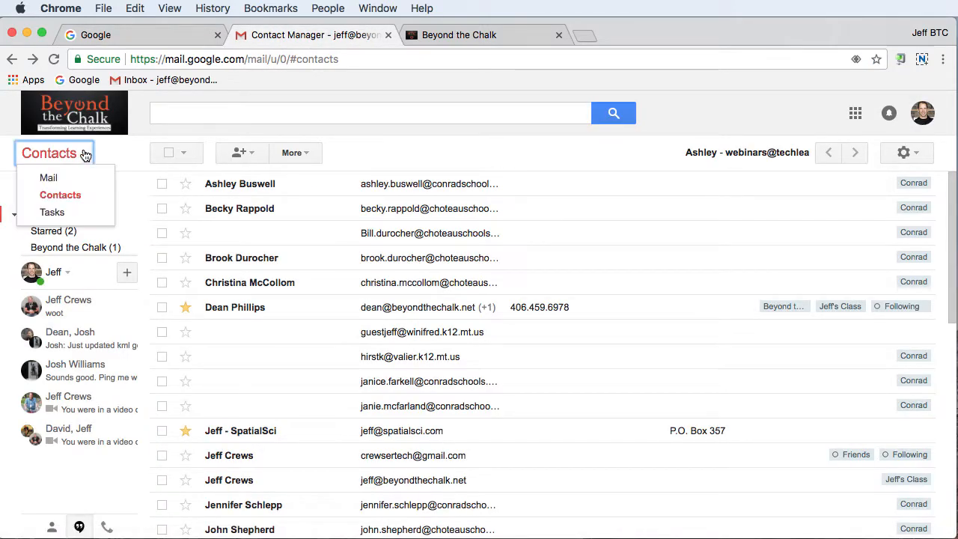
click(48, 178)
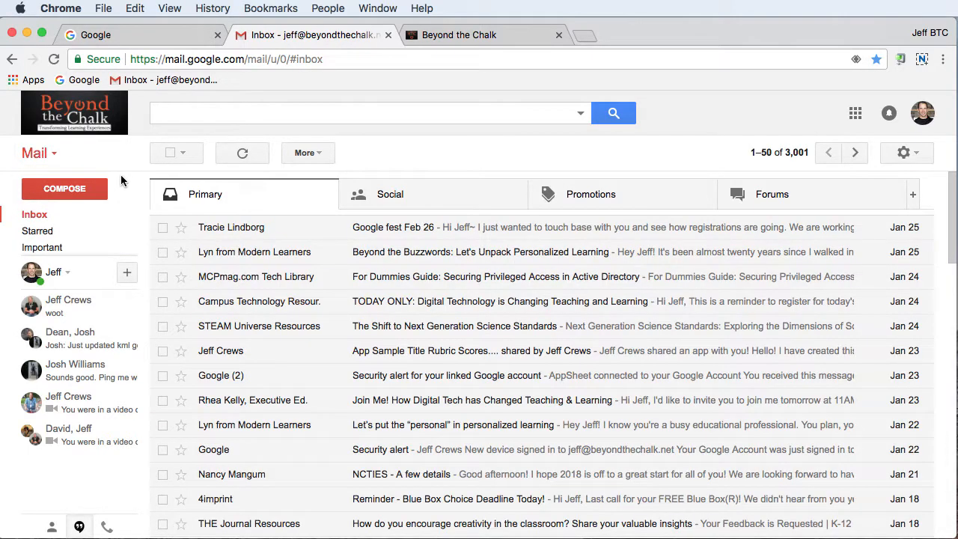
click(54, 155)
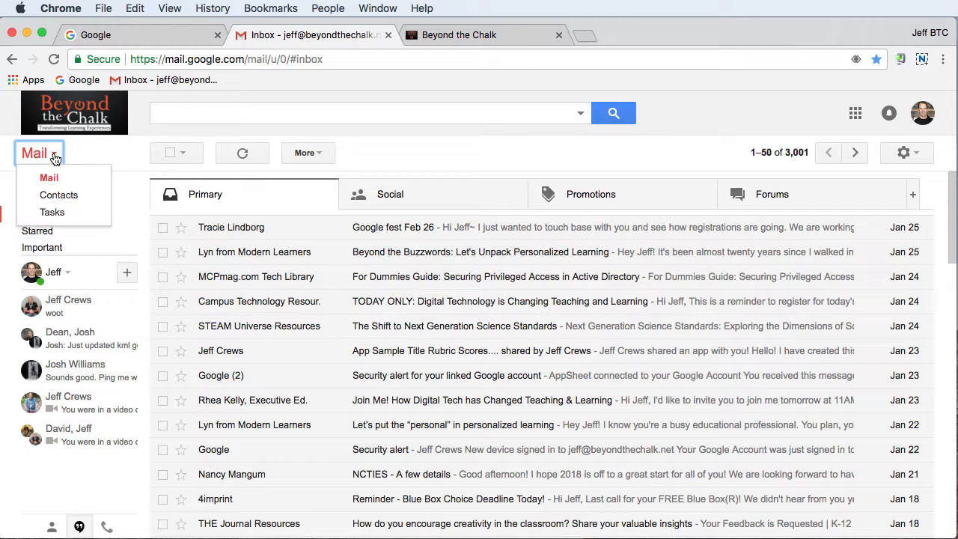
click(63, 196)
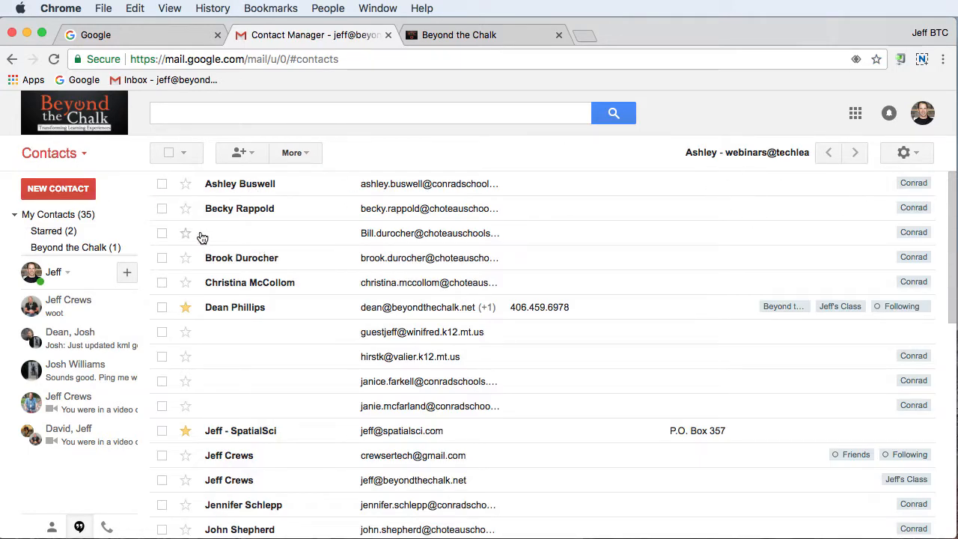
mouse_move(58, 239)
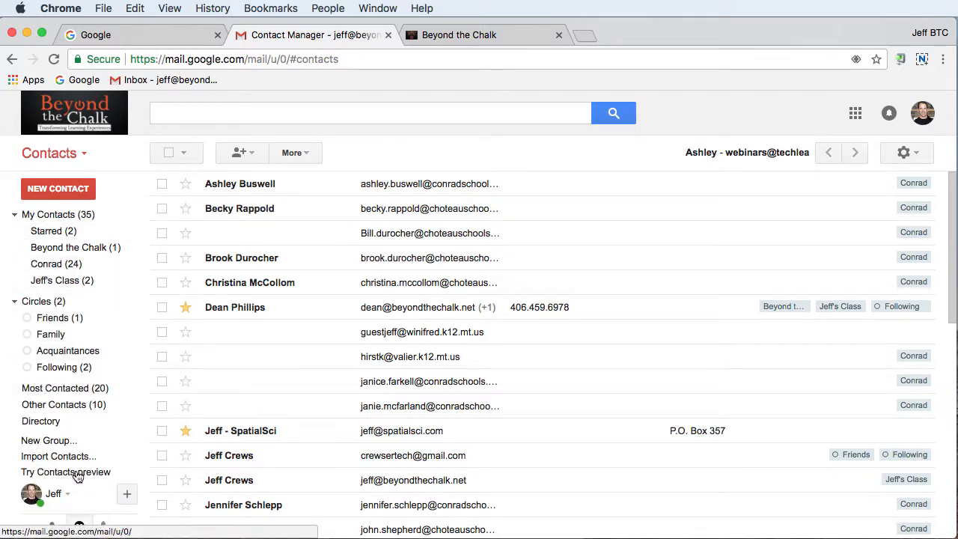
click(76, 473)
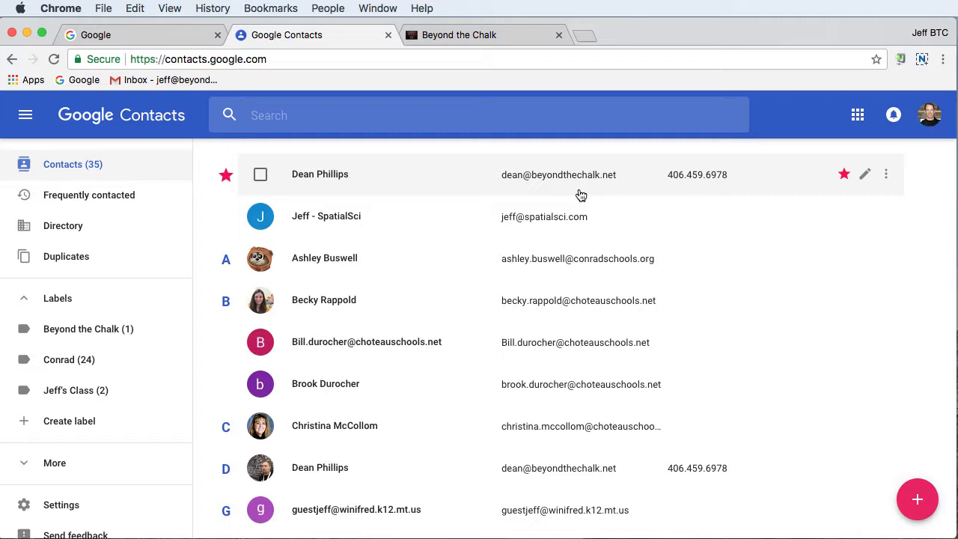
Examine the expanded edit form of the starred SpatialSci contact and the blank new-contact form, closing both without saving.
scroll(582, 196, down, 1)
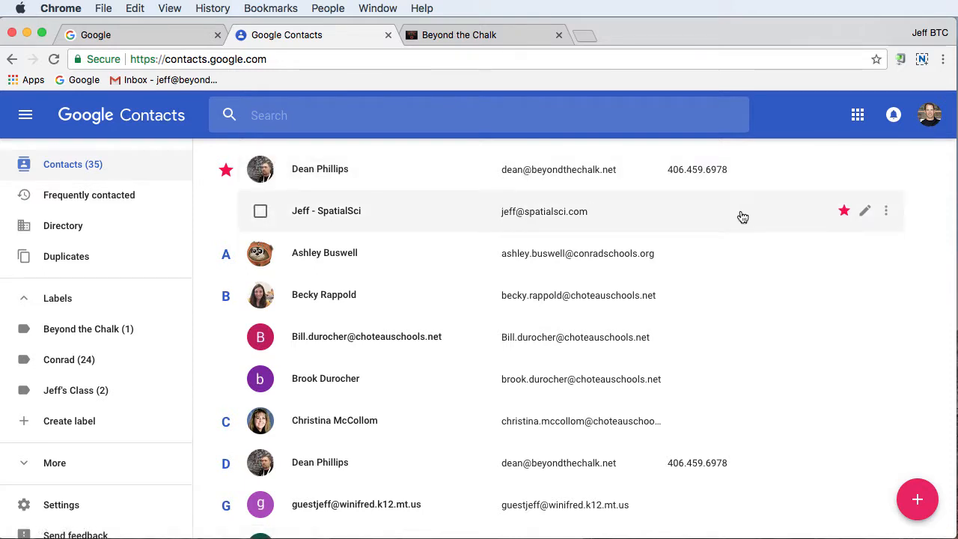
click(864, 215)
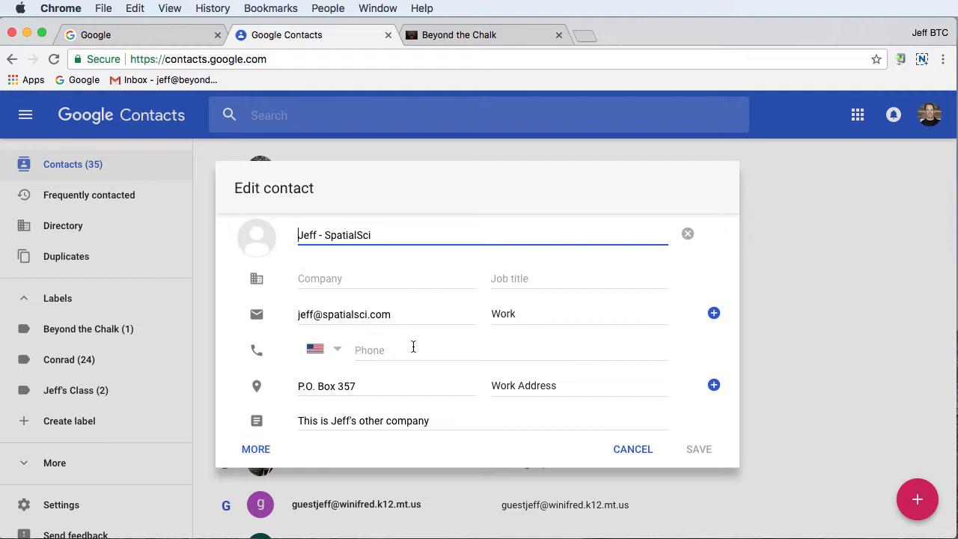
click(261, 452)
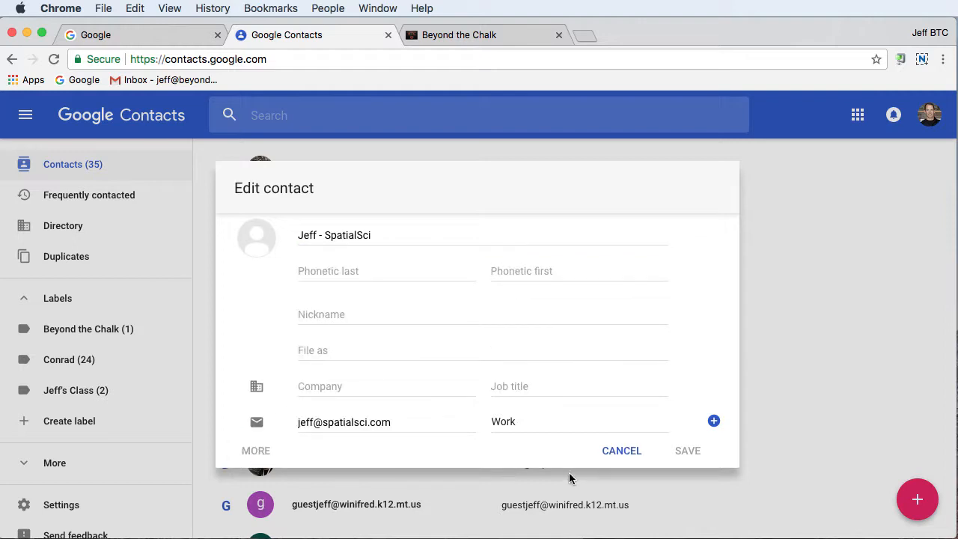
click(622, 451)
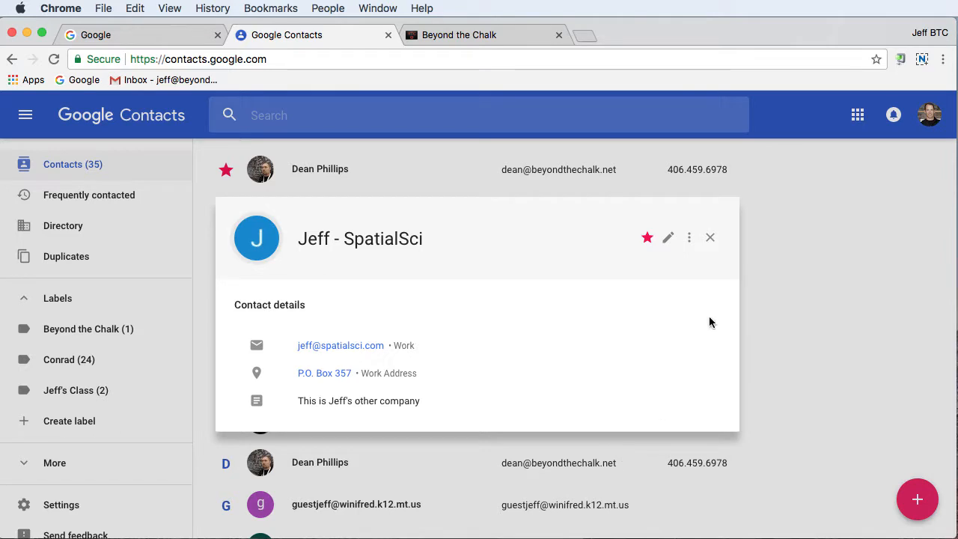
click(710, 240)
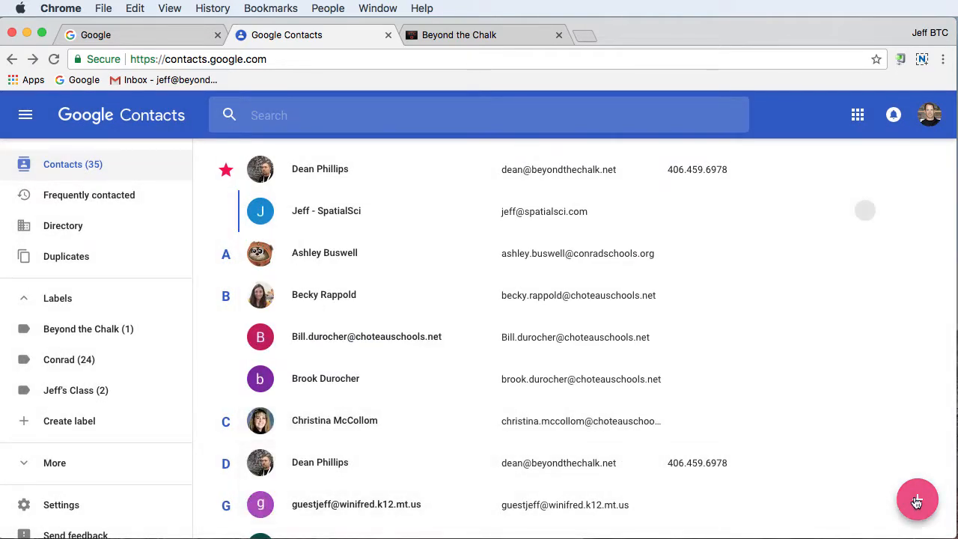
click(918, 500)
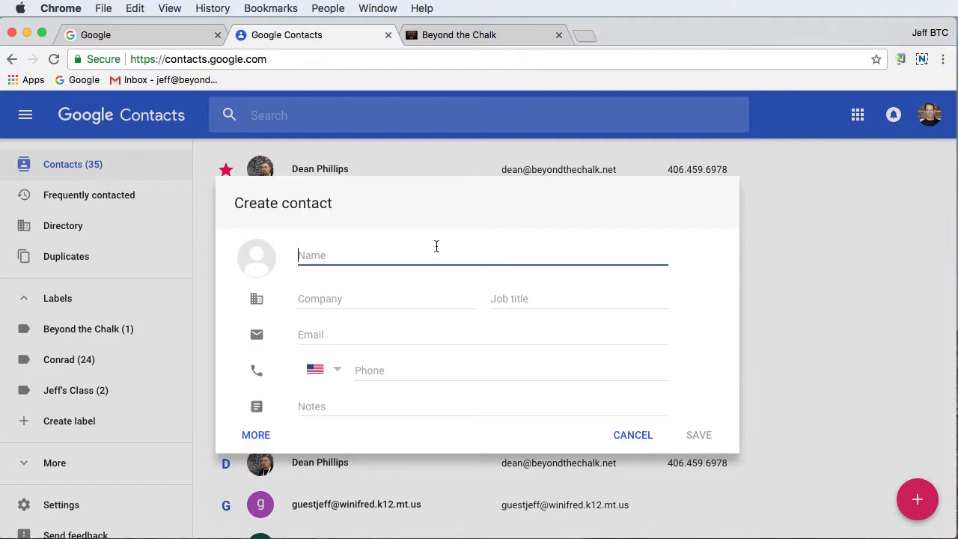
click(629, 435)
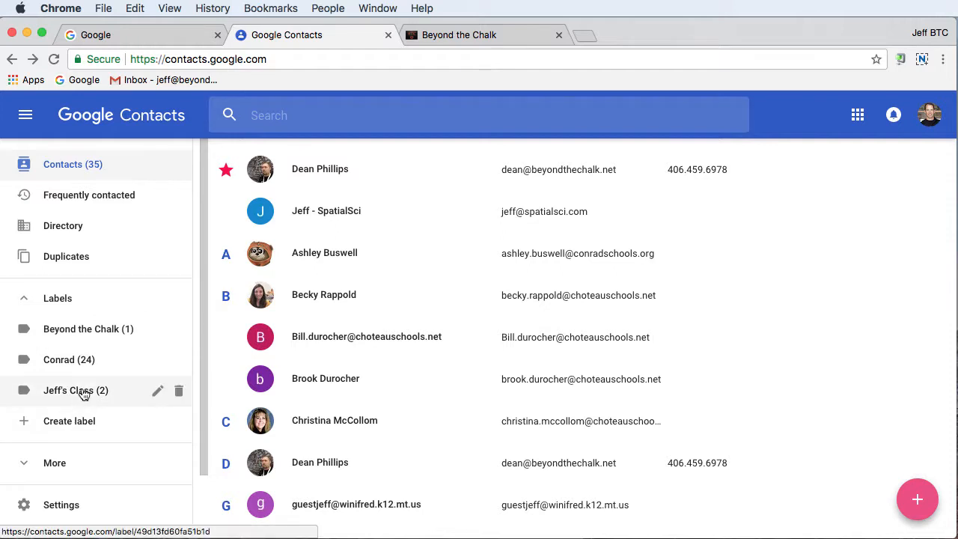
Create a new contact label named Test.
click(78, 426)
text(Test)
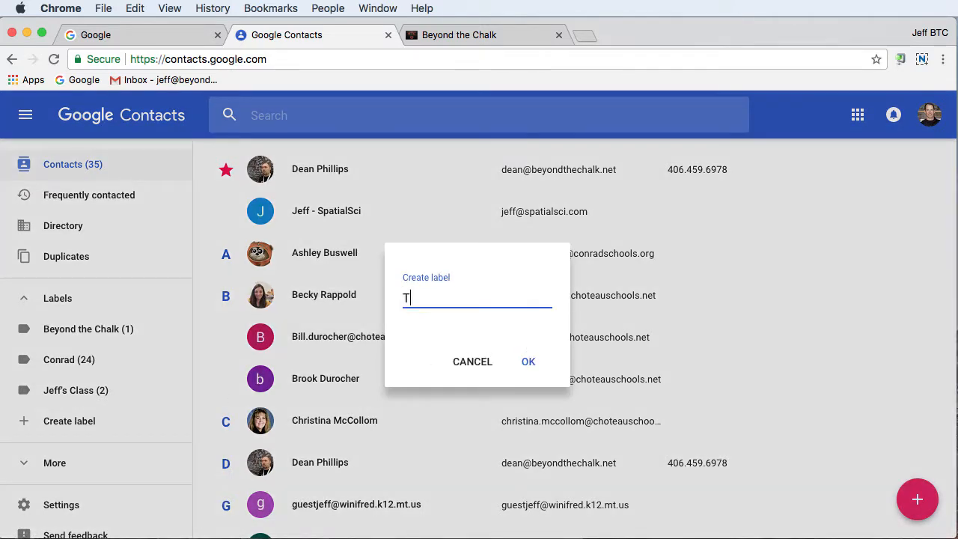
click(529, 363)
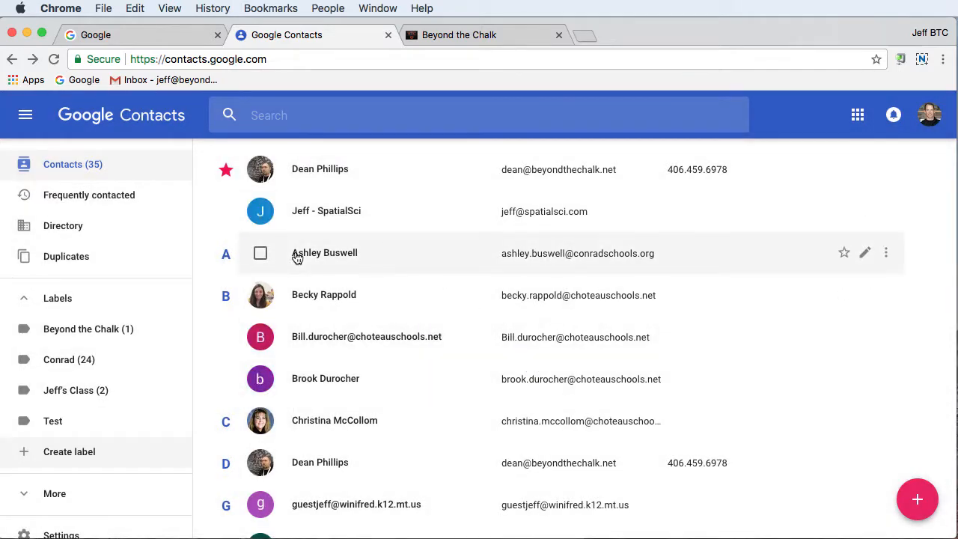
Assign the Test label to the contacts Student 1 through Student 6 and open that label's contact list.
scroll(327, 233, down, 12)
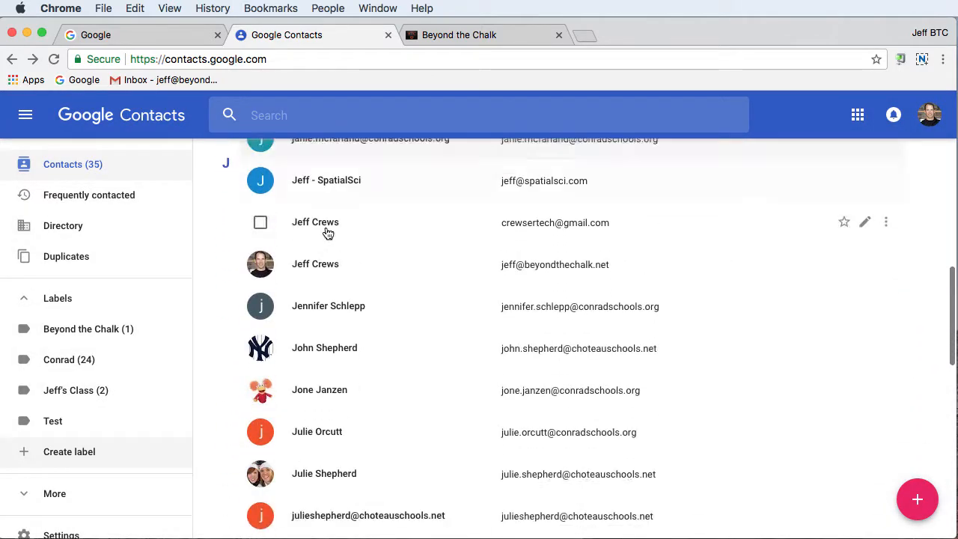
scroll(328, 233, down, 3)
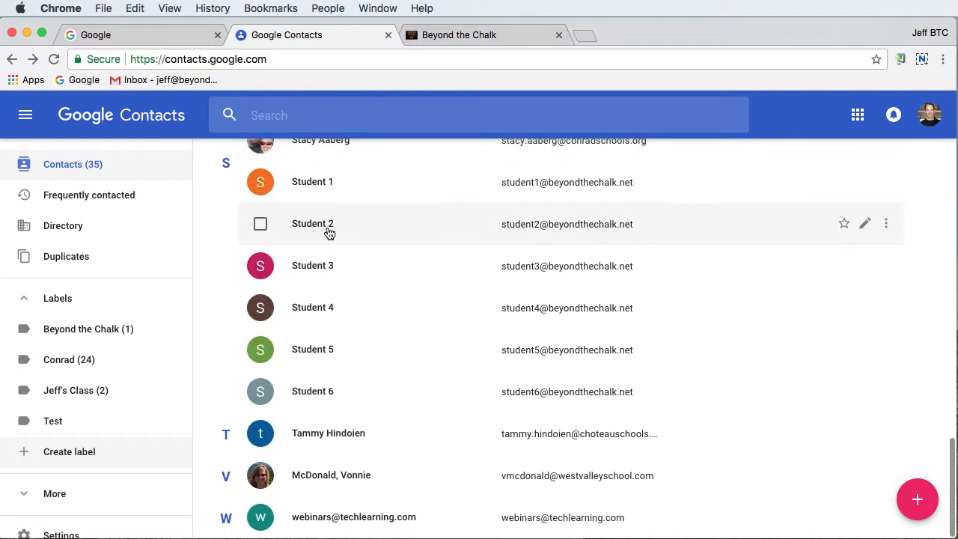
scroll(329, 232, up, 2)
scroll(330, 233, down, 1)
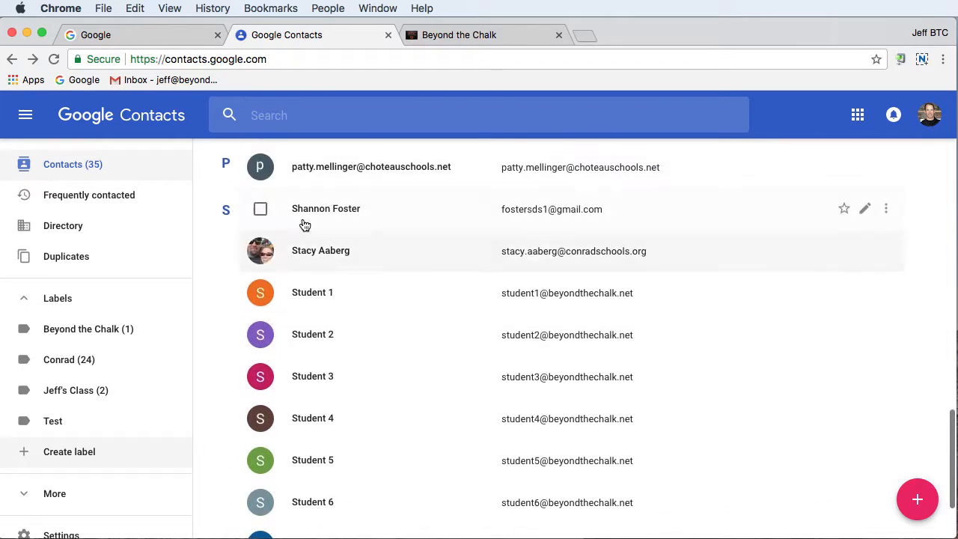
scroll(352, 278, down, 1)
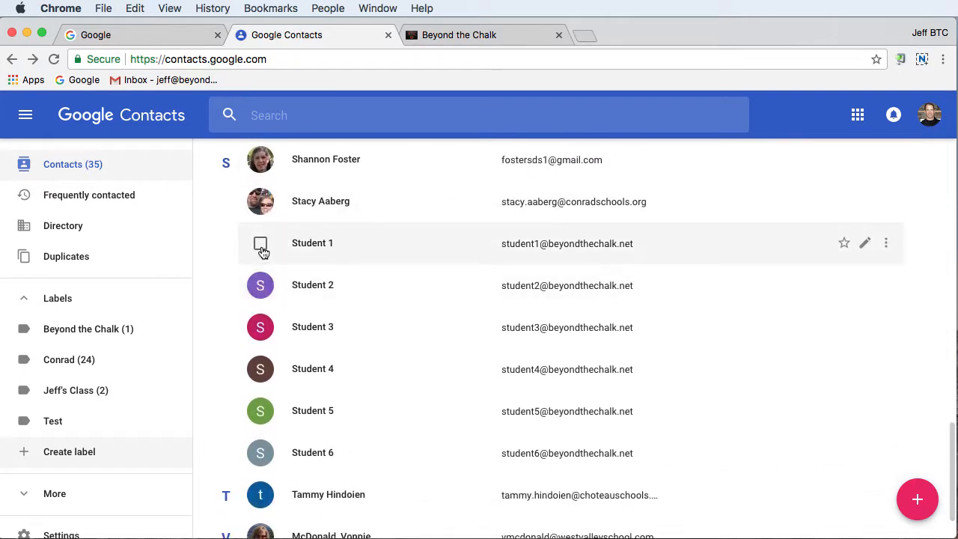
click(260, 244)
click(261, 285)
click(260, 327)
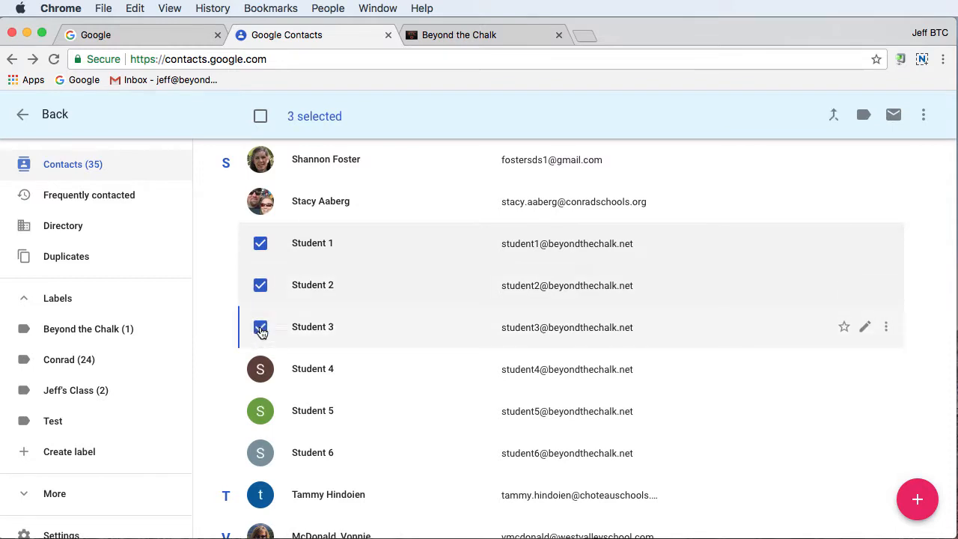
click(260, 369)
click(261, 411)
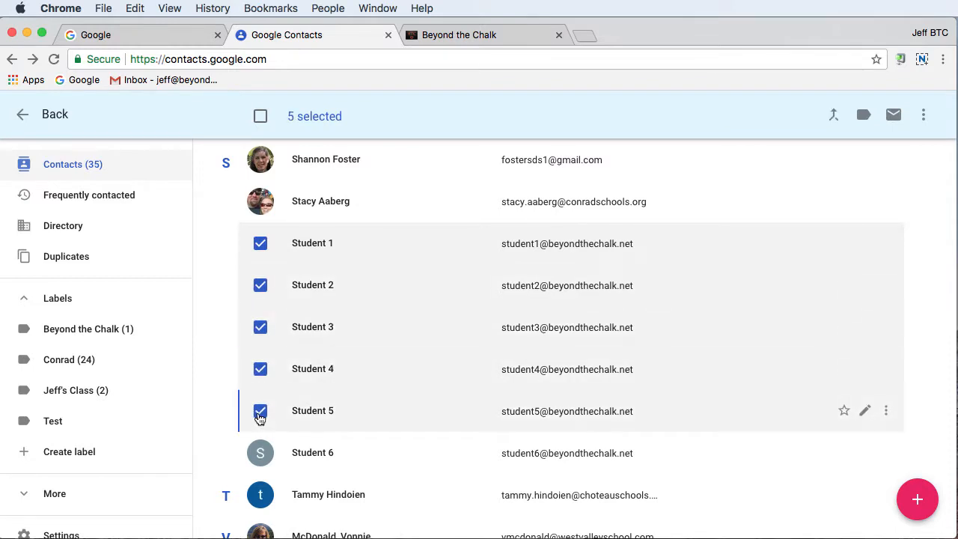
click(261, 453)
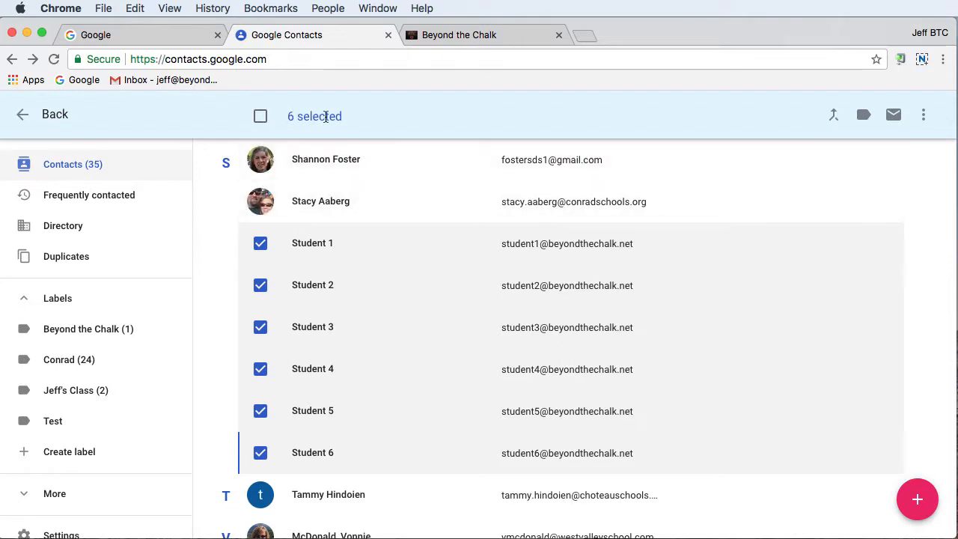
click(864, 120)
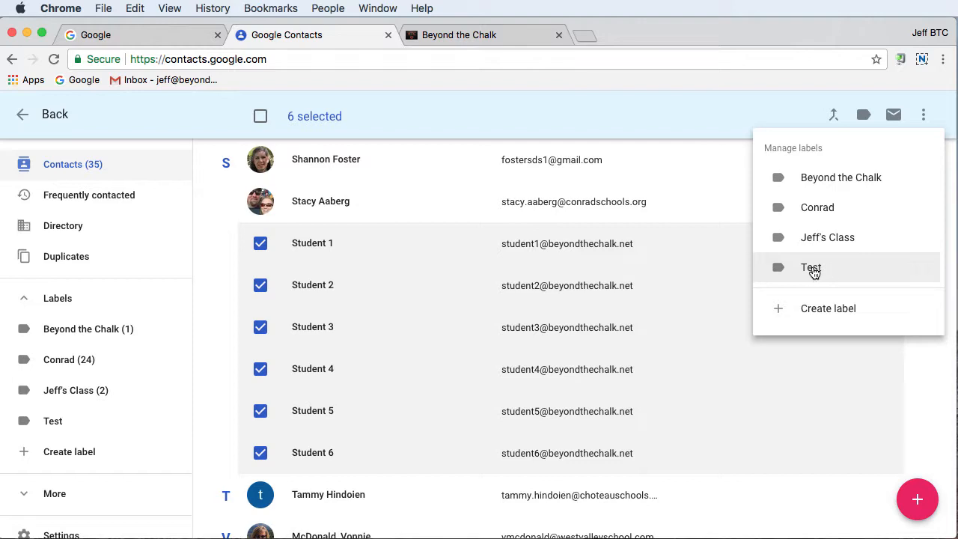
click(813, 271)
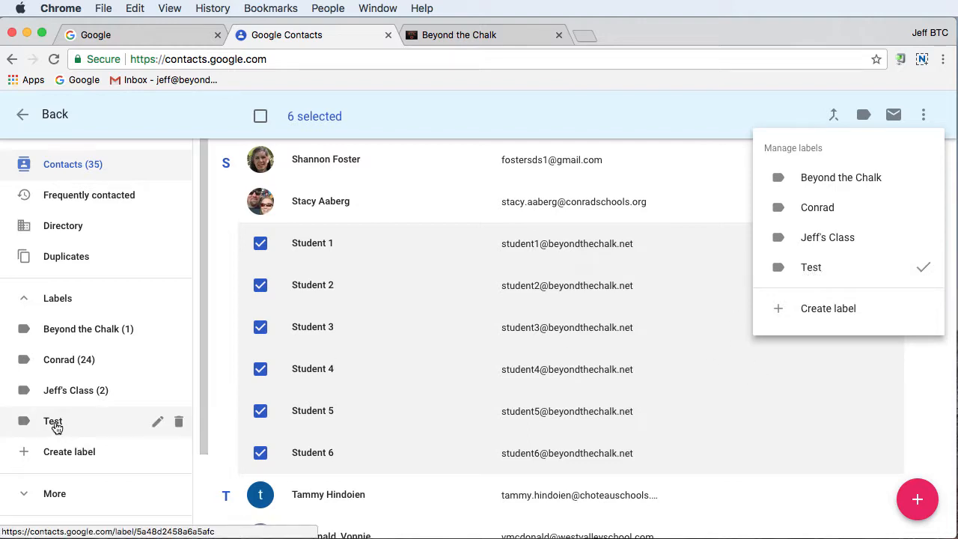
click(55, 423)
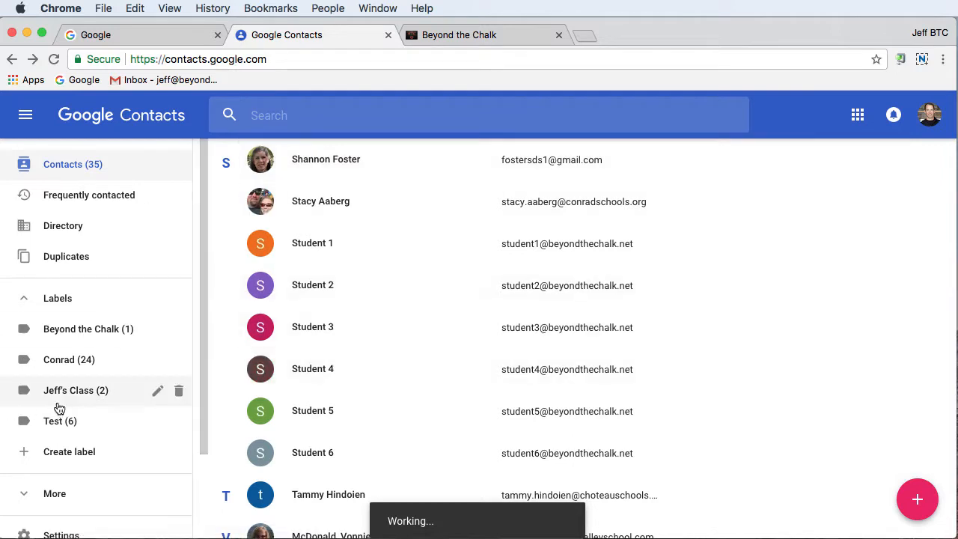
click(56, 421)
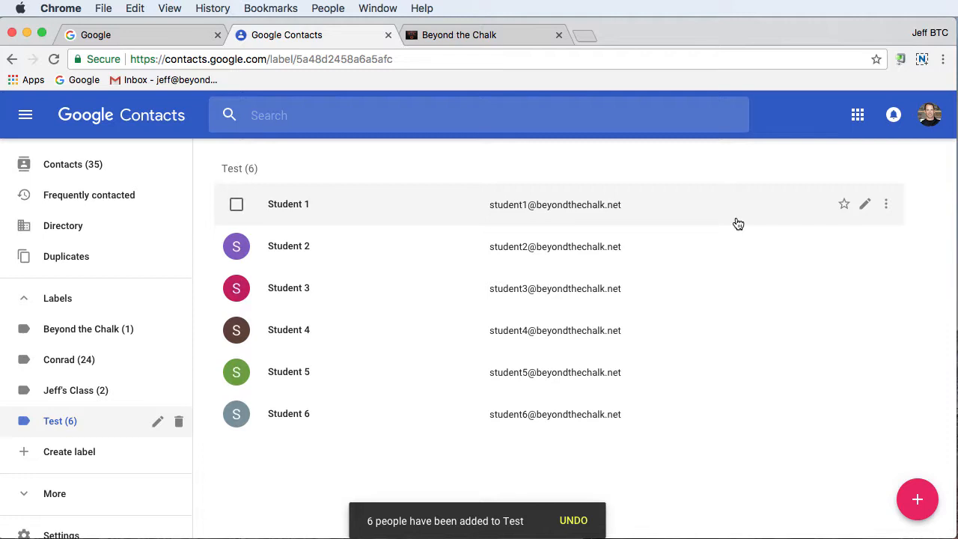
Start a new Gmail message from the Google home page tab and address it to the whole Test contact group.
click(139, 36)
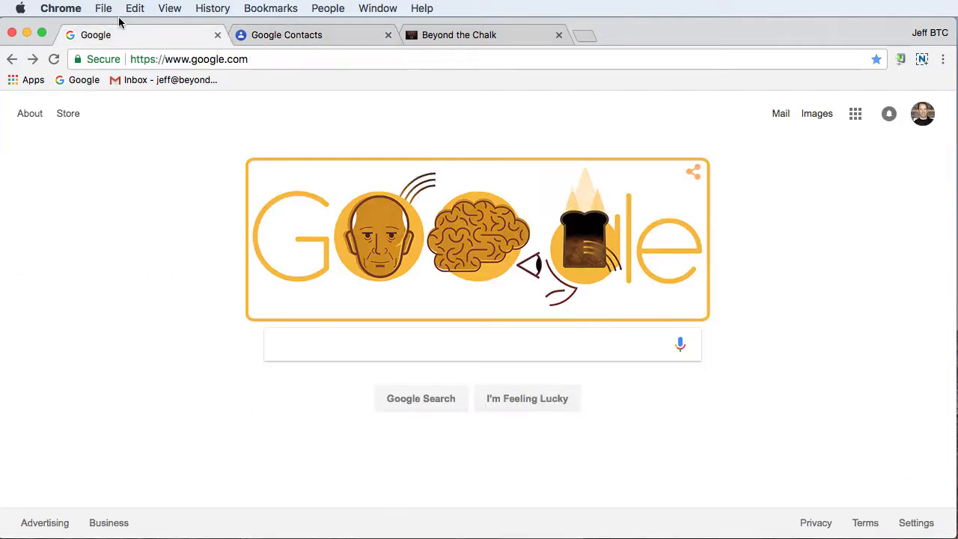
click(781, 115)
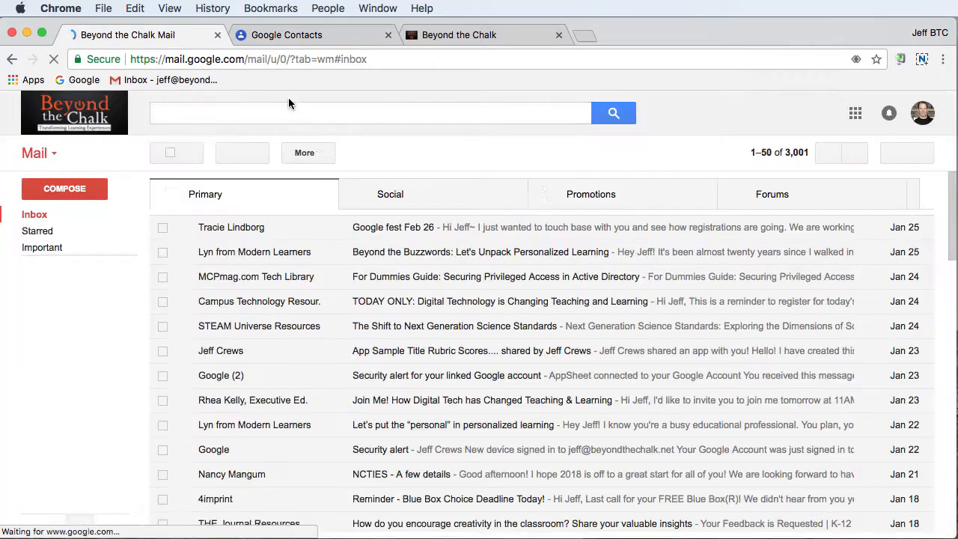
click(72, 196)
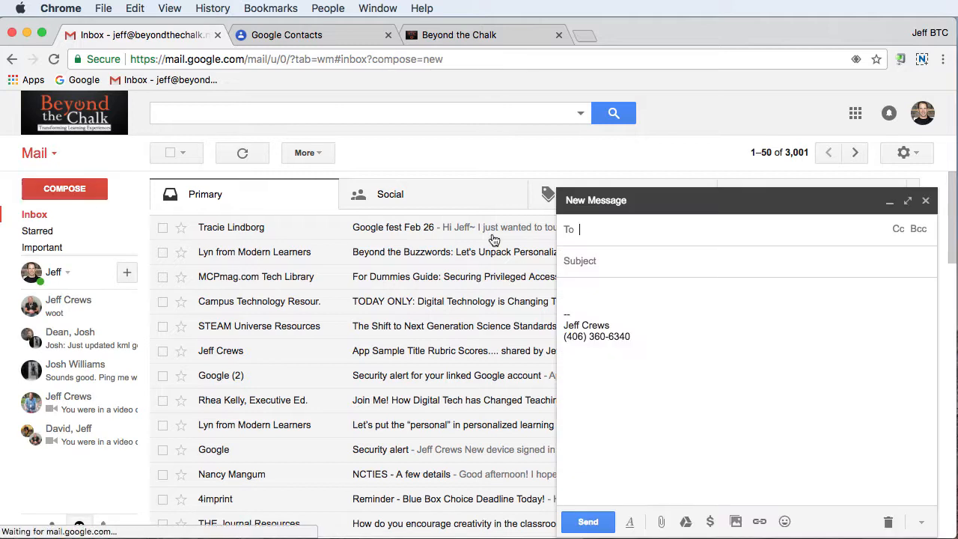
text(test)
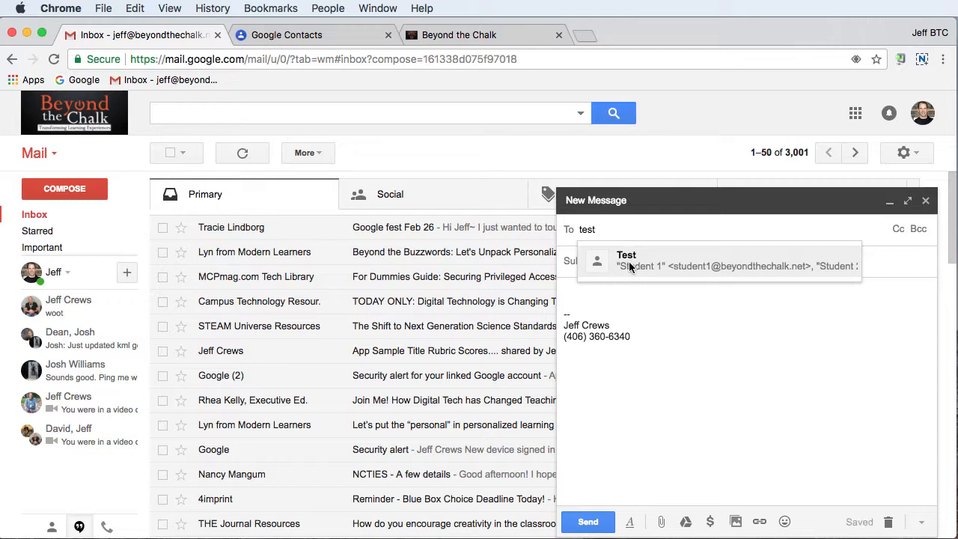
click(629, 261)
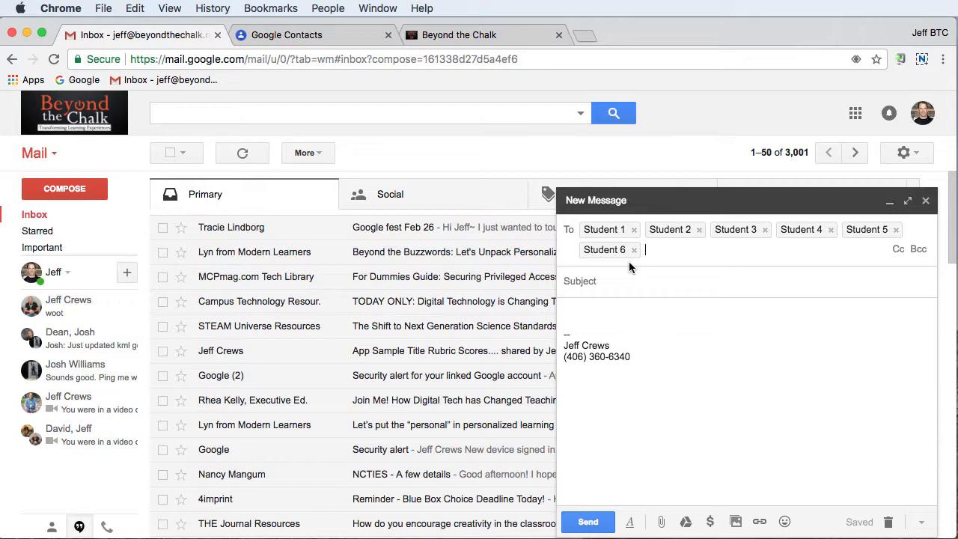
Switch to Google Contacts and examine the frequently contacted list, directory, duplicates view and Beyond the Chalk label.
click(306, 39)
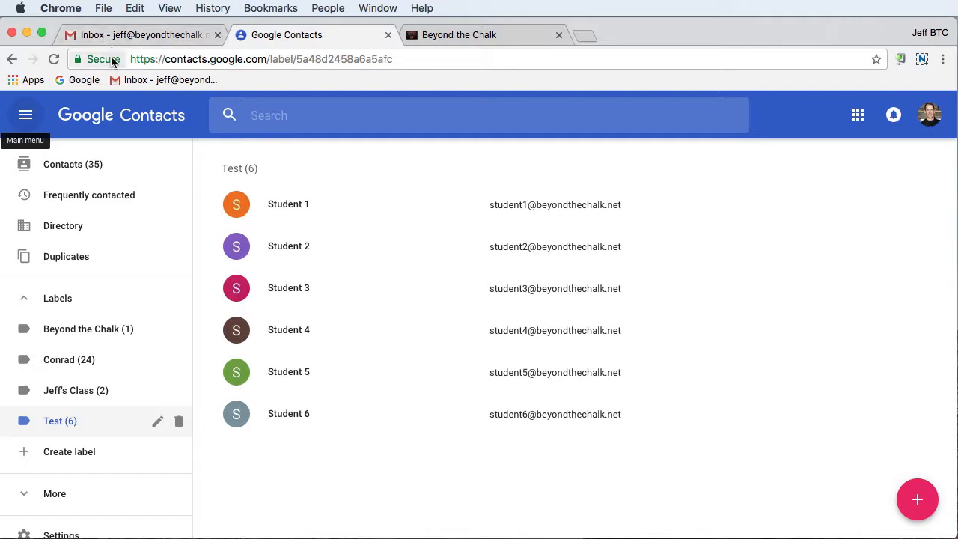
click(120, 202)
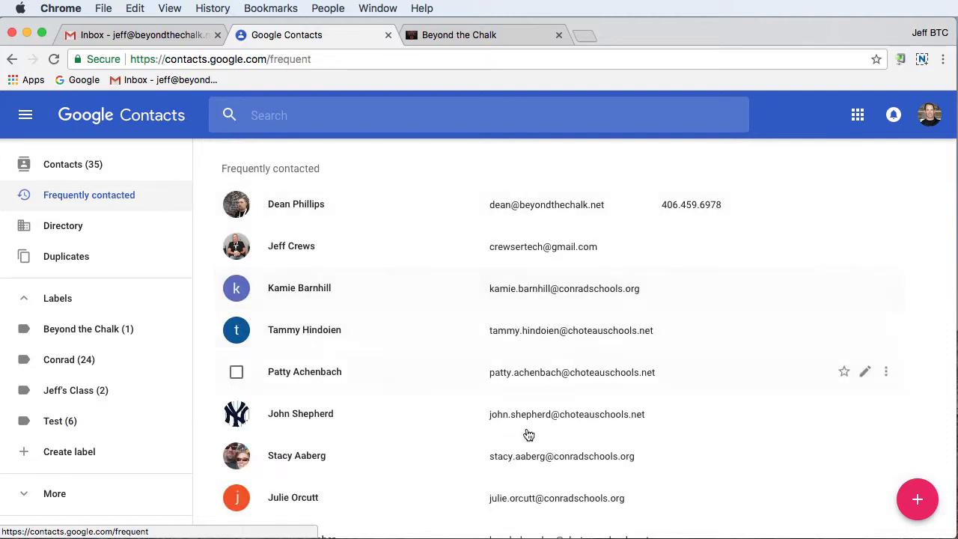
click(61, 231)
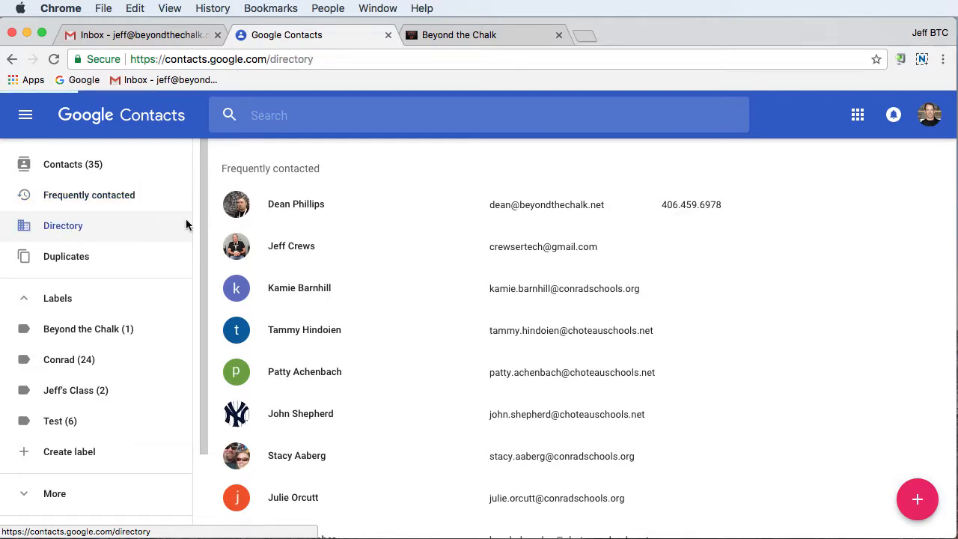
scroll(440, 335, down, 1)
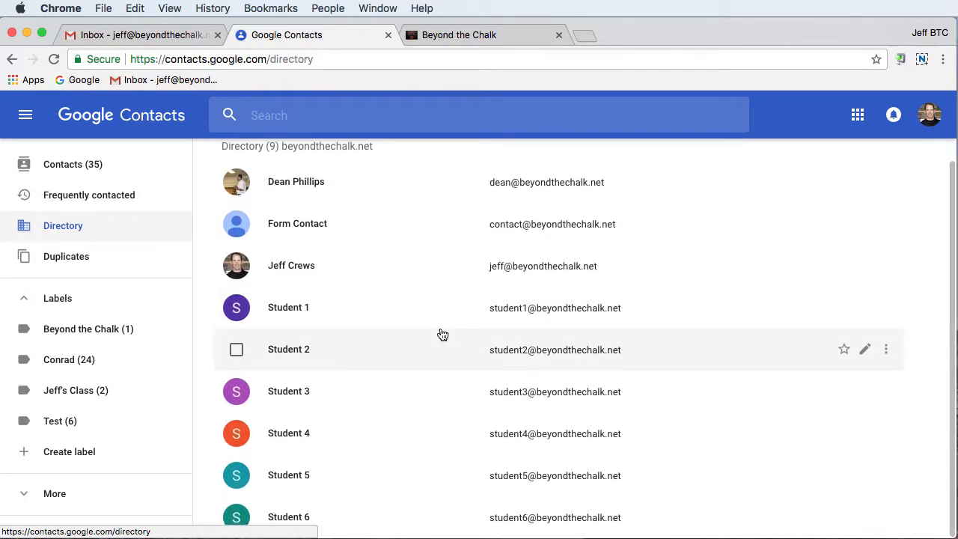
click(75, 262)
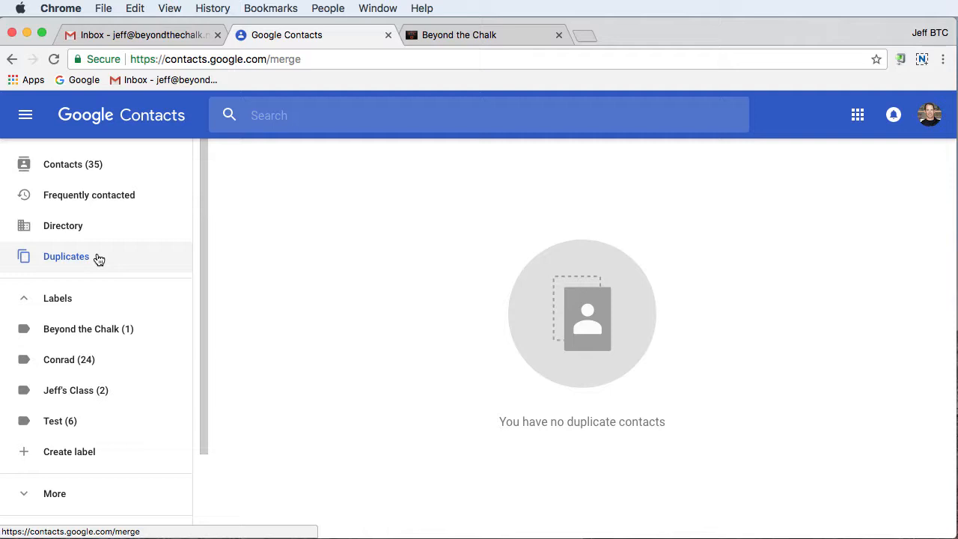
scroll(112, 319, down, 3)
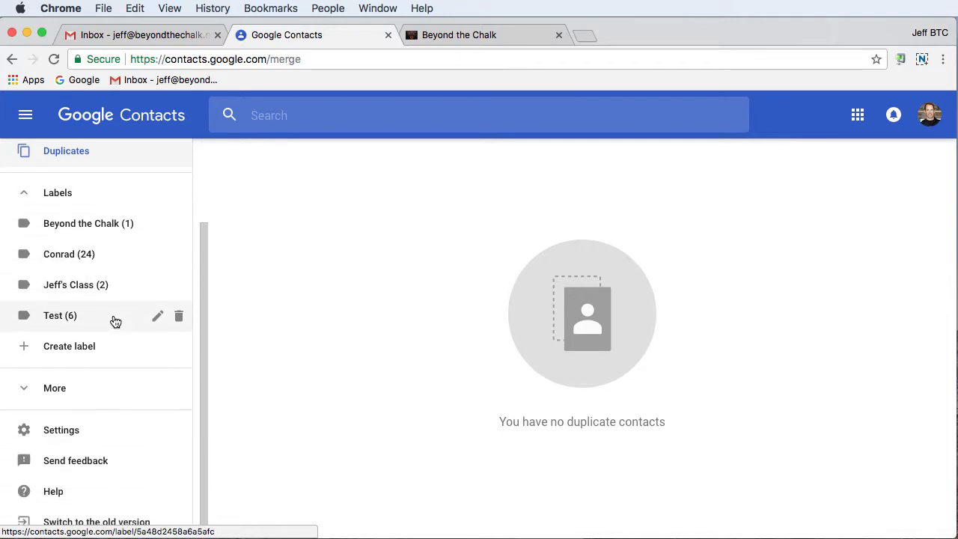
click(109, 227)
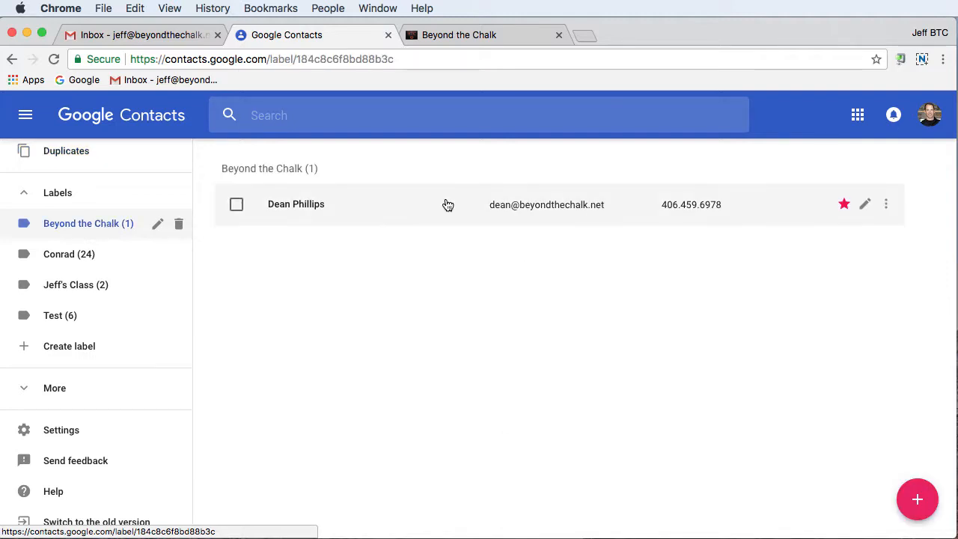
Select the first eight contacts in the Conrad label and add them to a new label named Test2.
click(75, 264)
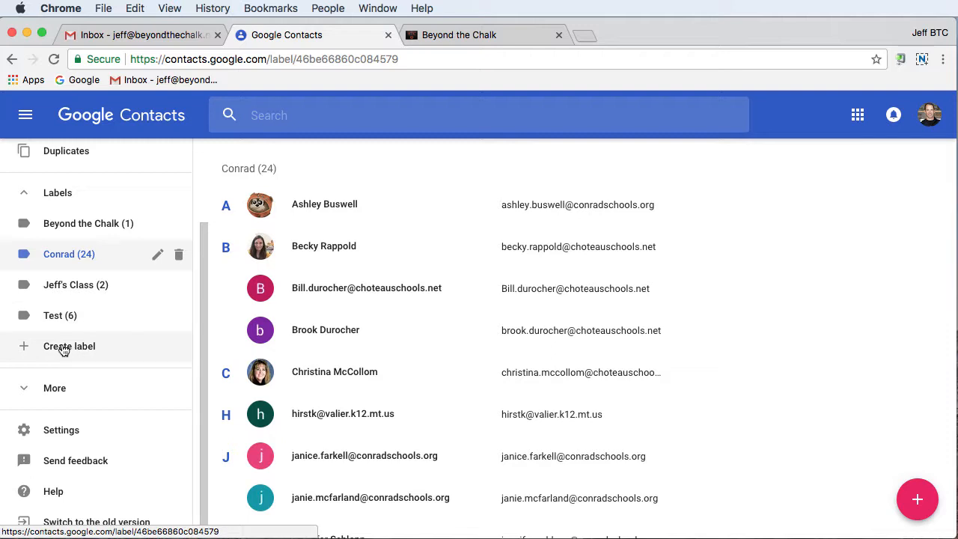
click(260, 205)
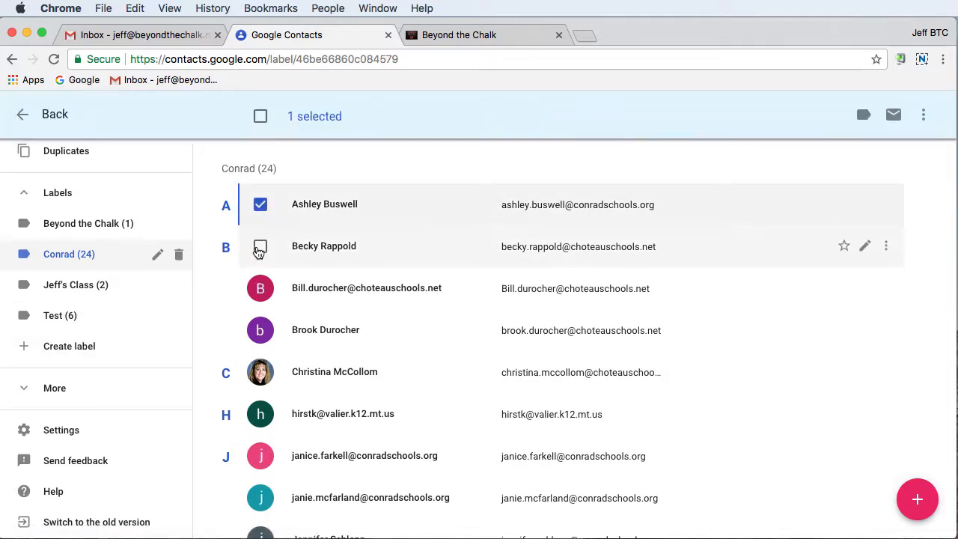
click(260, 247)
click(259, 288)
click(259, 330)
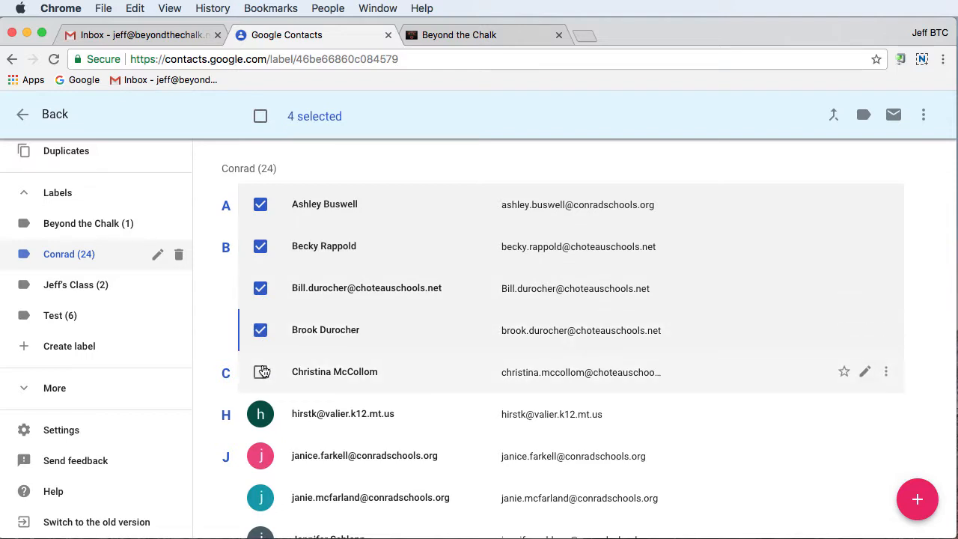
click(262, 372)
click(261, 414)
click(260, 456)
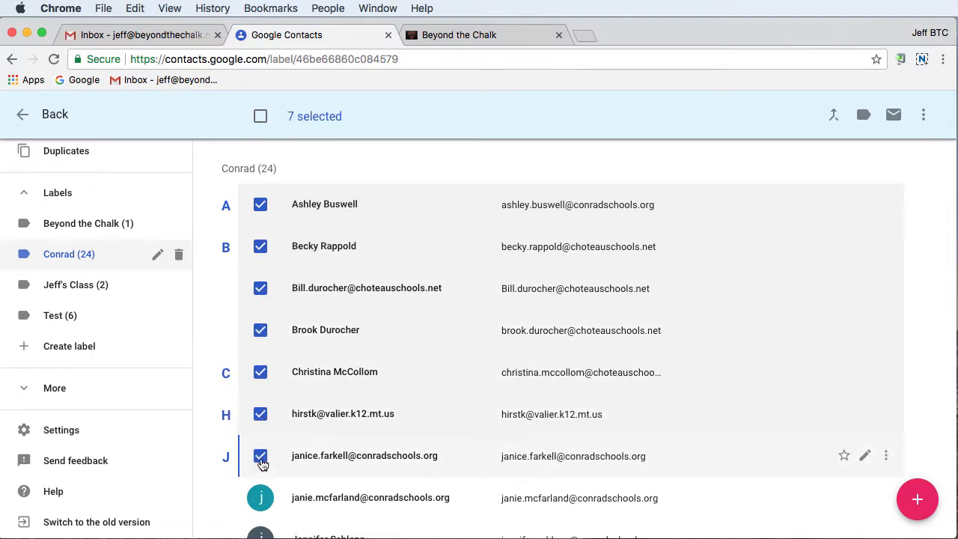
click(260, 498)
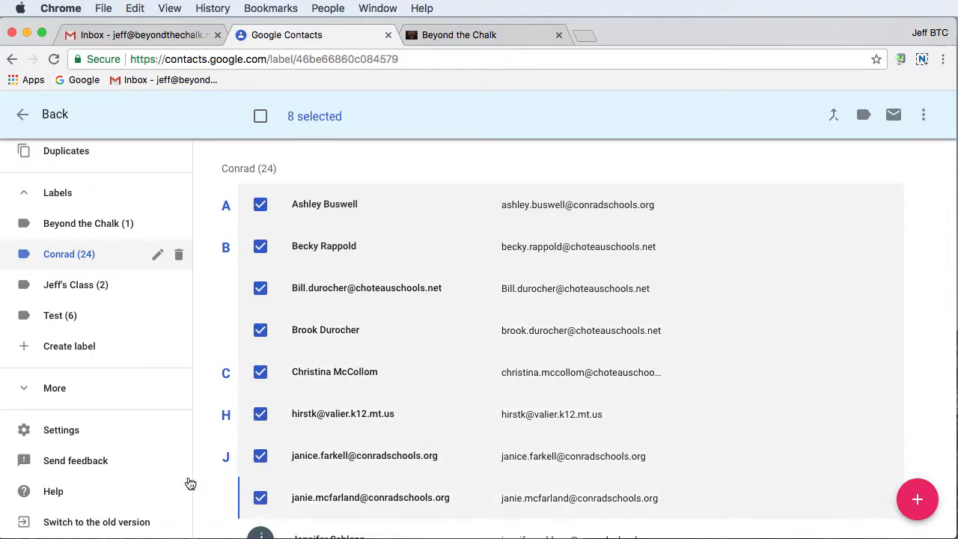
click(864, 117)
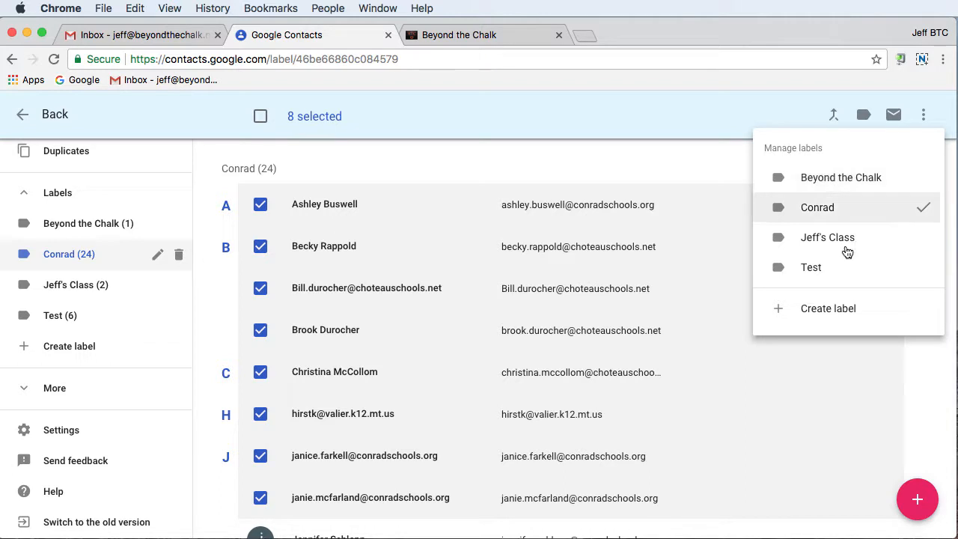
click(825, 310)
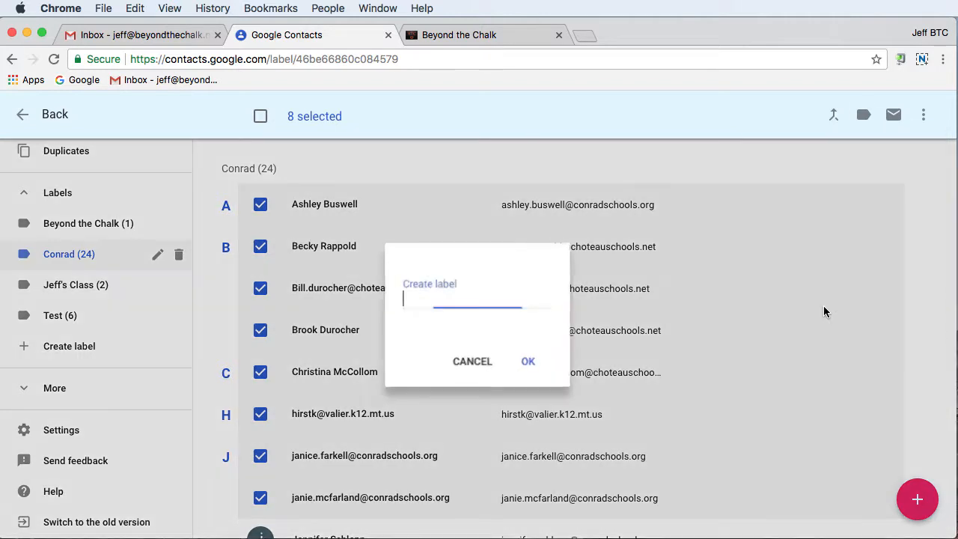
text(Test2)
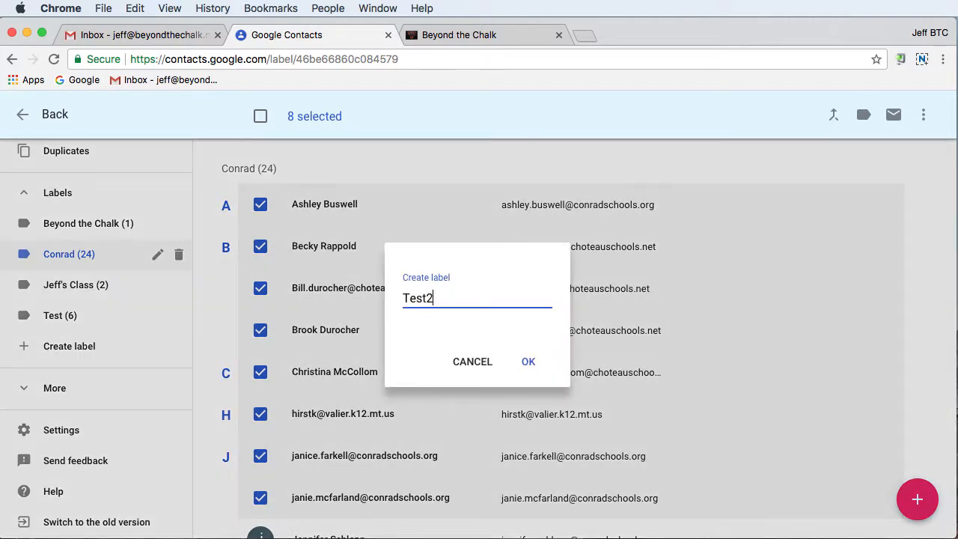
click(528, 362)
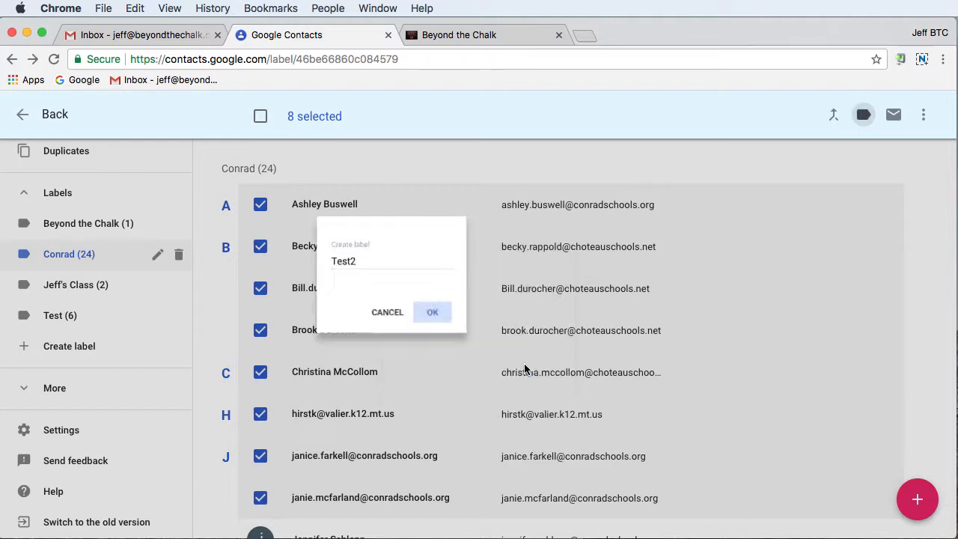
Add the eight selected Conrad contacts to both the Test label and the existing class label.
click(864, 118)
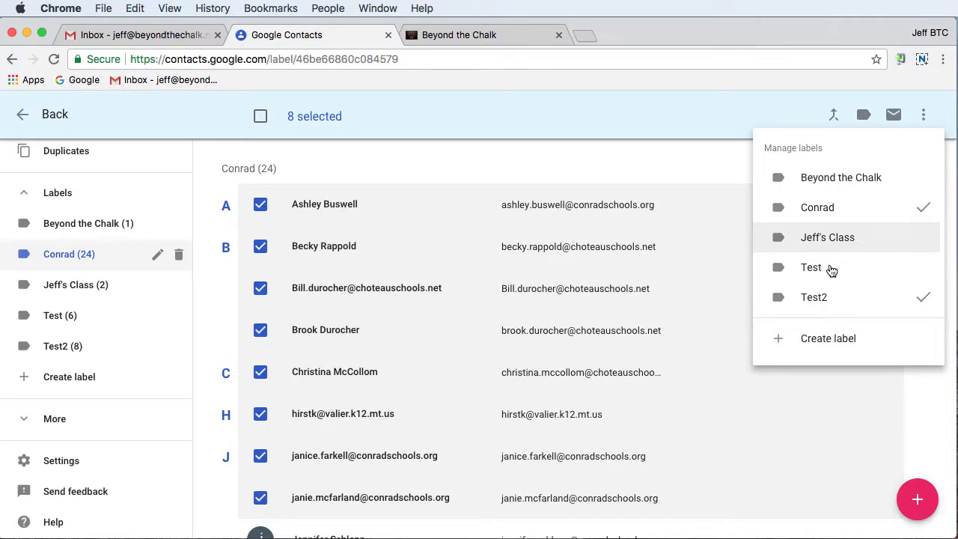
click(914, 273)
click(924, 233)
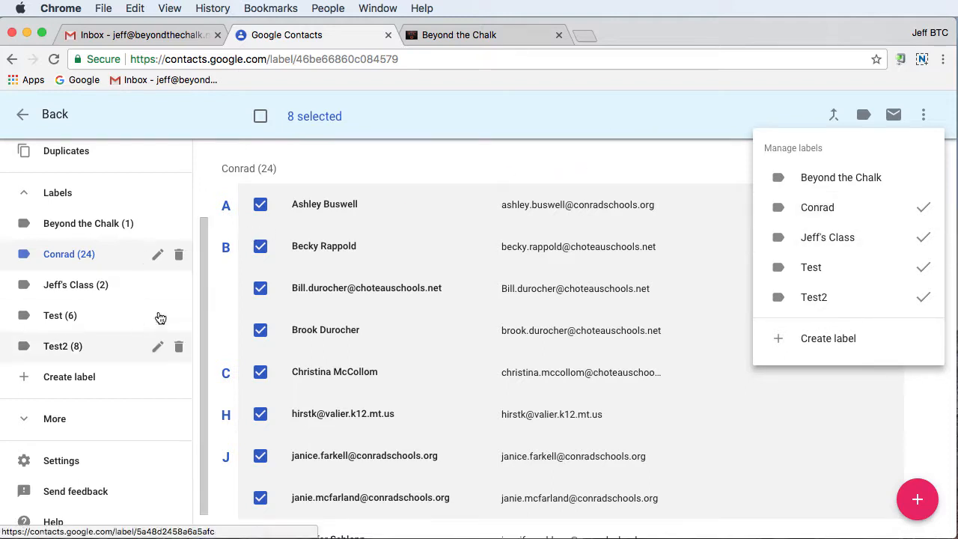
click(104, 316)
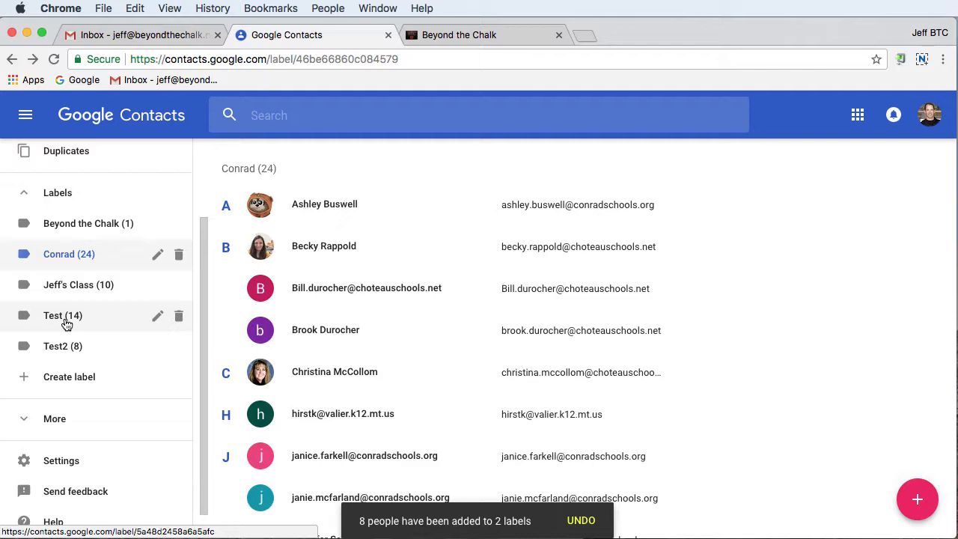
Switch to Gmail and add the Test2 contact group to the open draft's To recipients.
click(146, 35)
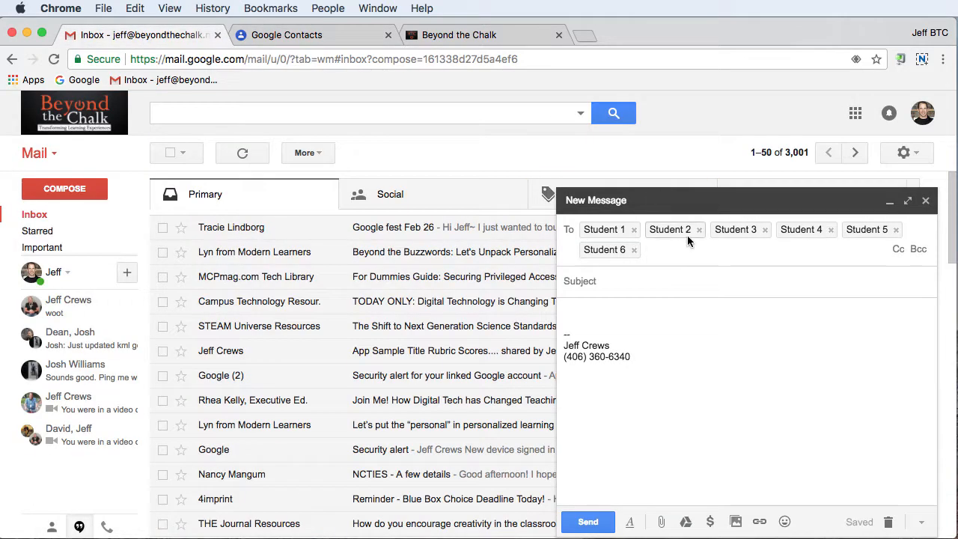
text(test)
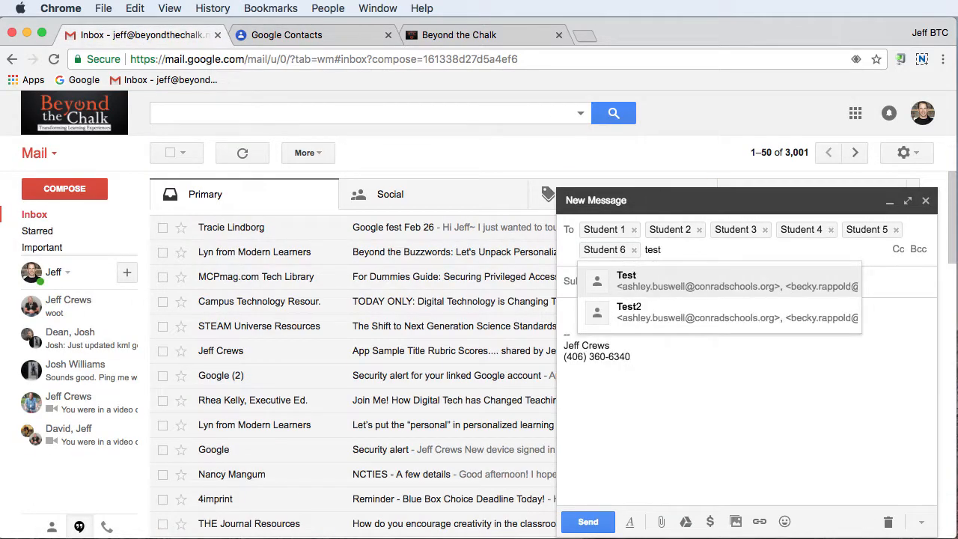
key(Down)
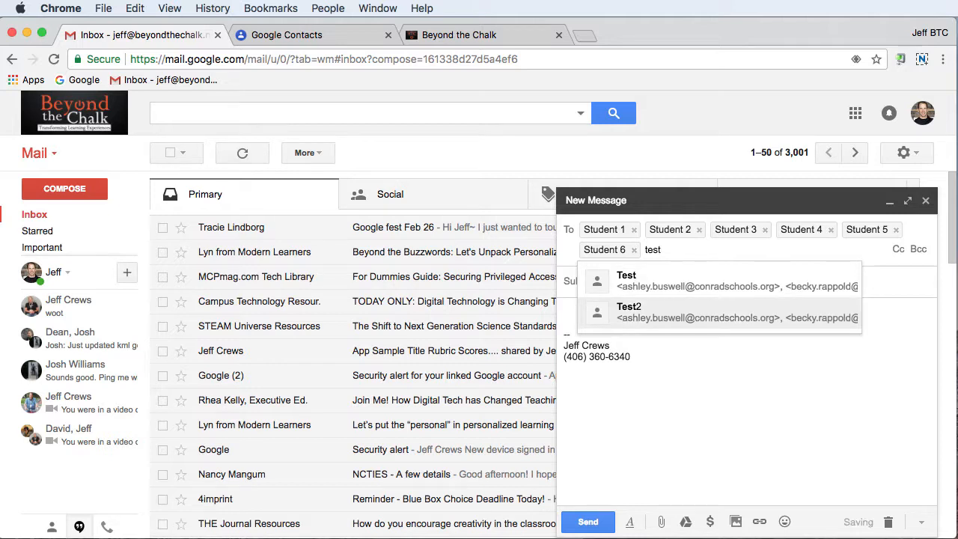
key(Return)
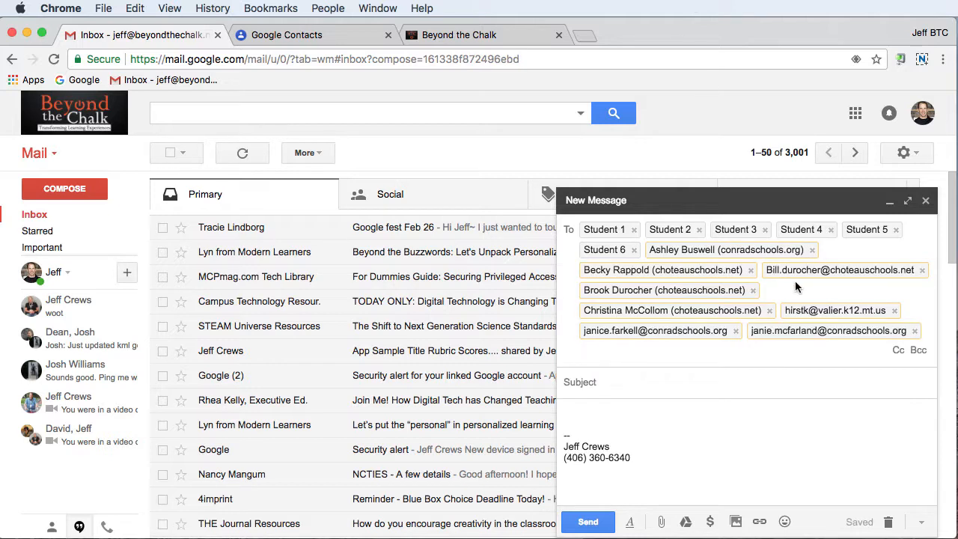
Show the draft's Cc and Bcc fields and add the Test2 contact group as Bcc recipients.
click(900, 352)
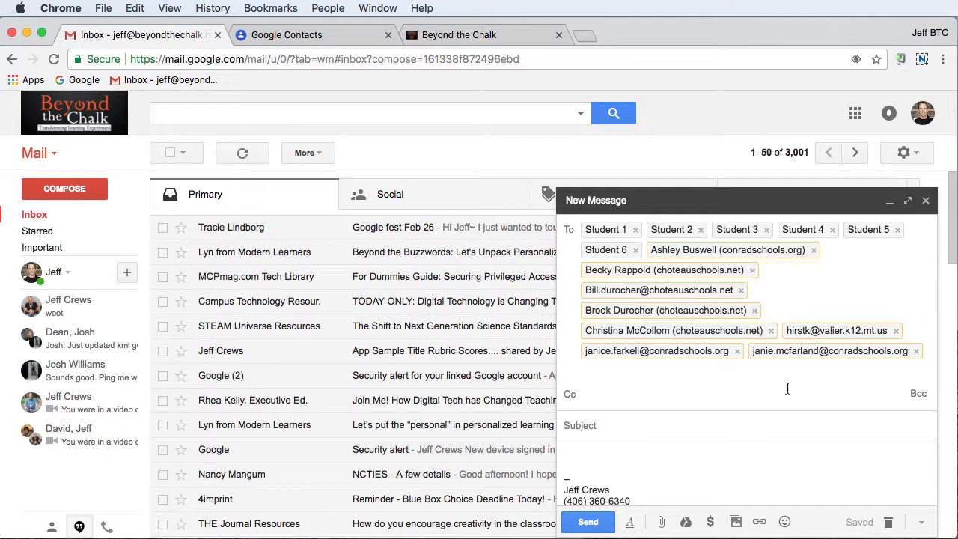
click(919, 395)
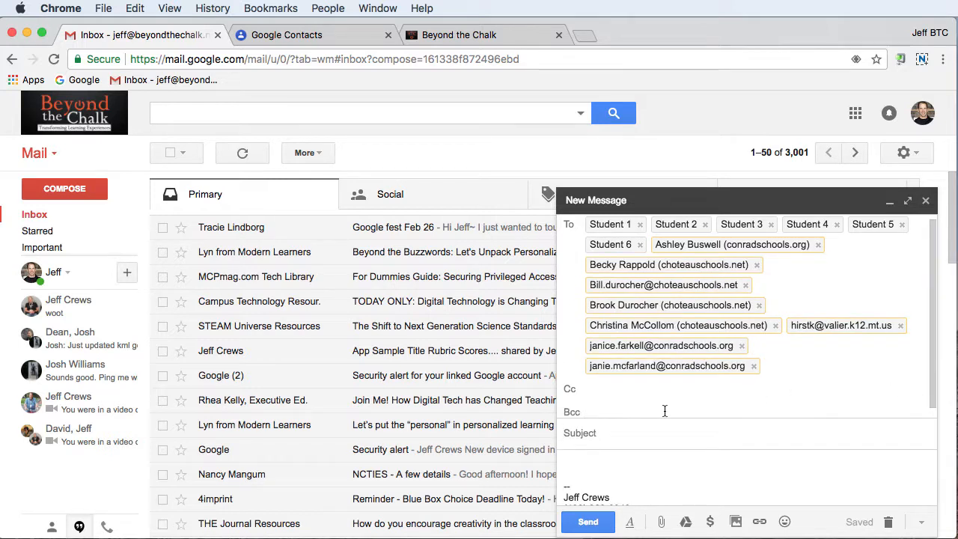
text(tes)
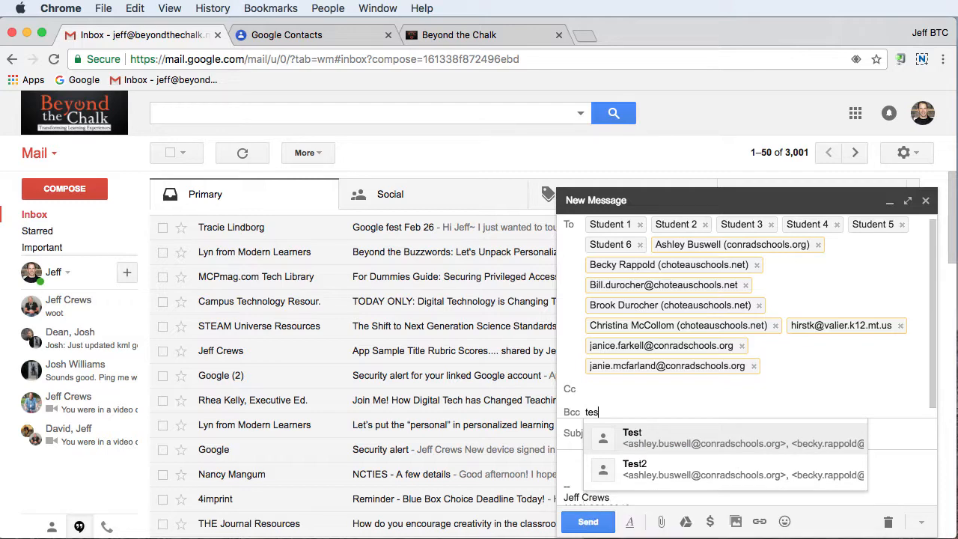
click(700, 470)
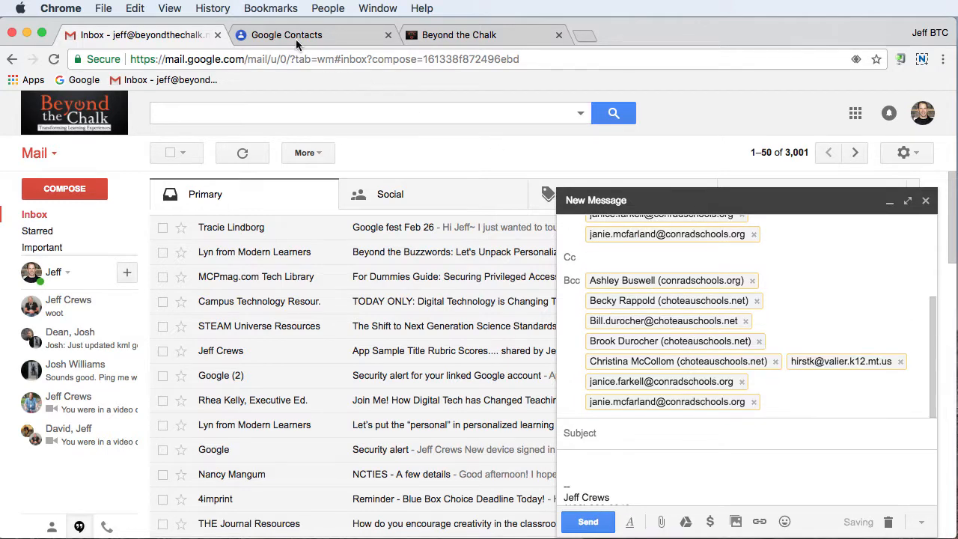
Return to Google Contacts and examine the Conrad contact list, the additional contact options and the settings, closing the settings without saving.
click(272, 36)
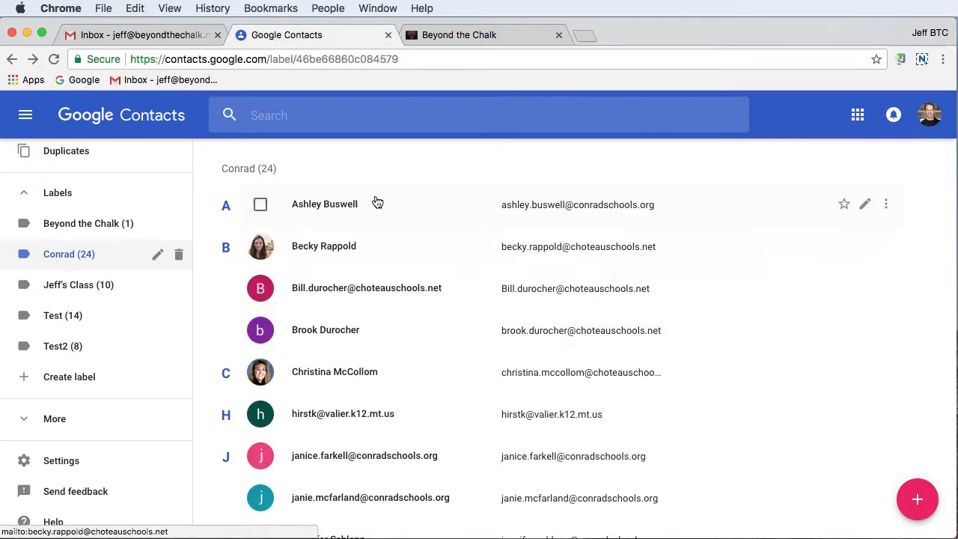
scroll(617, 247, down, 6)
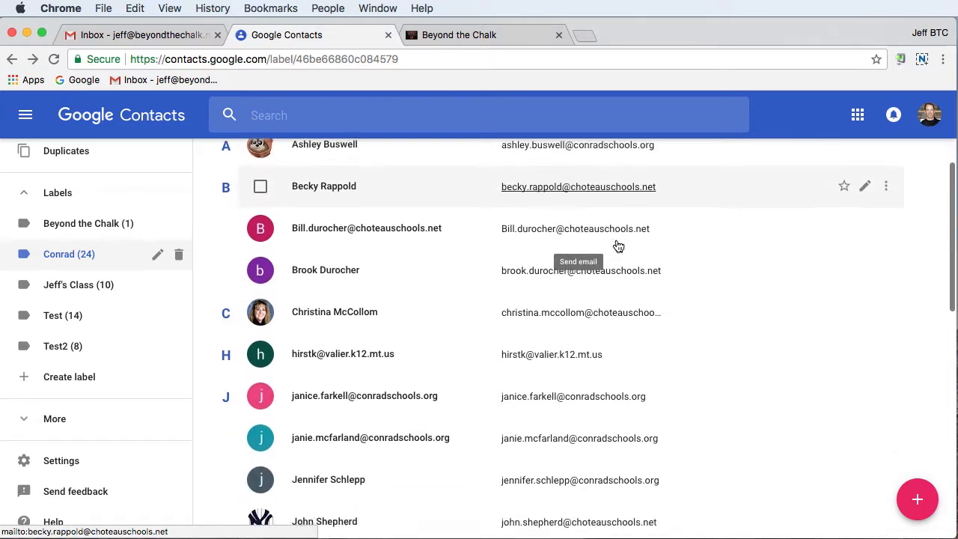
scroll(617, 246, down, 2)
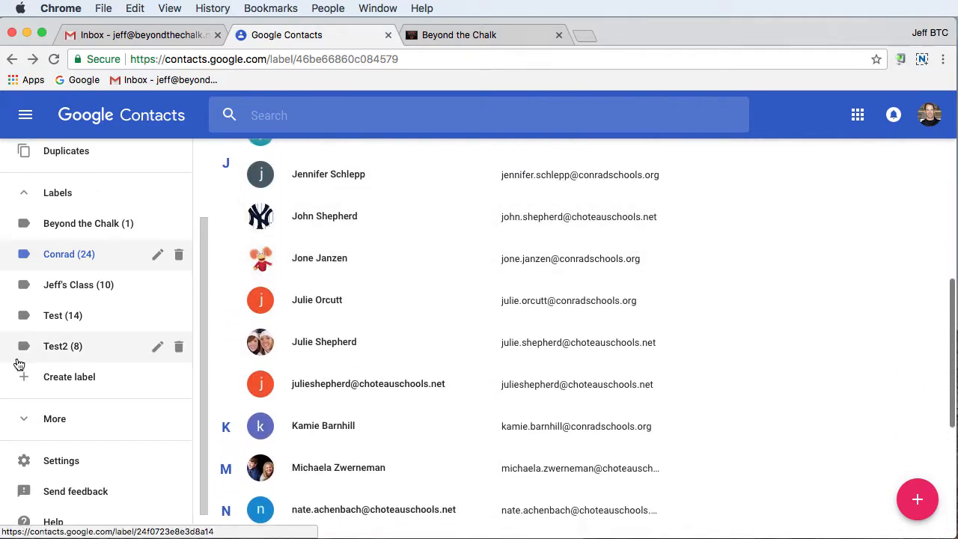
click(25, 423)
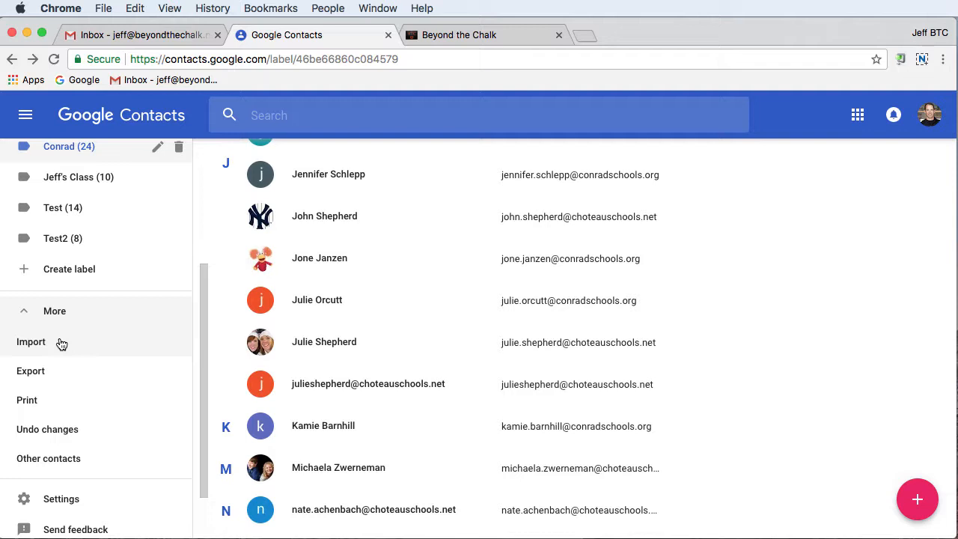
scroll(85, 349, down, 2)
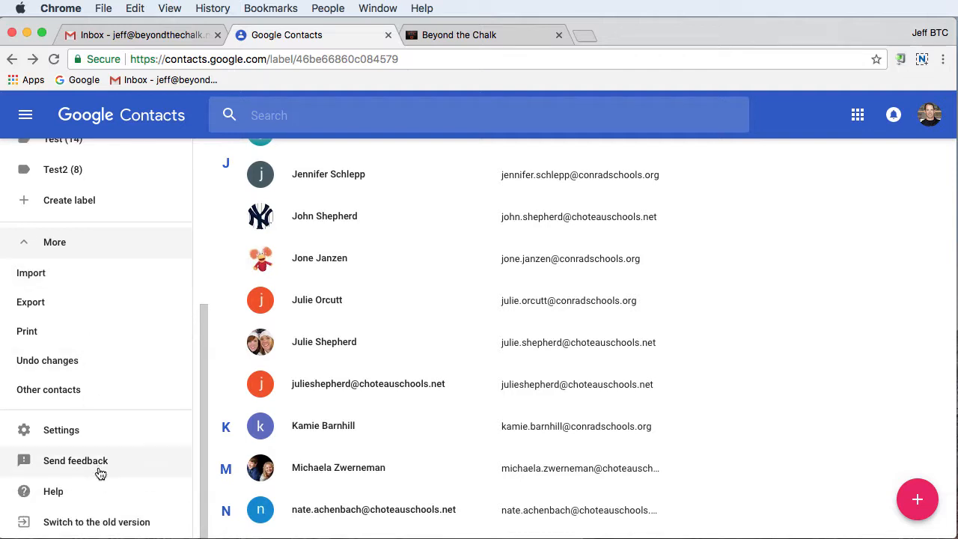
click(61, 432)
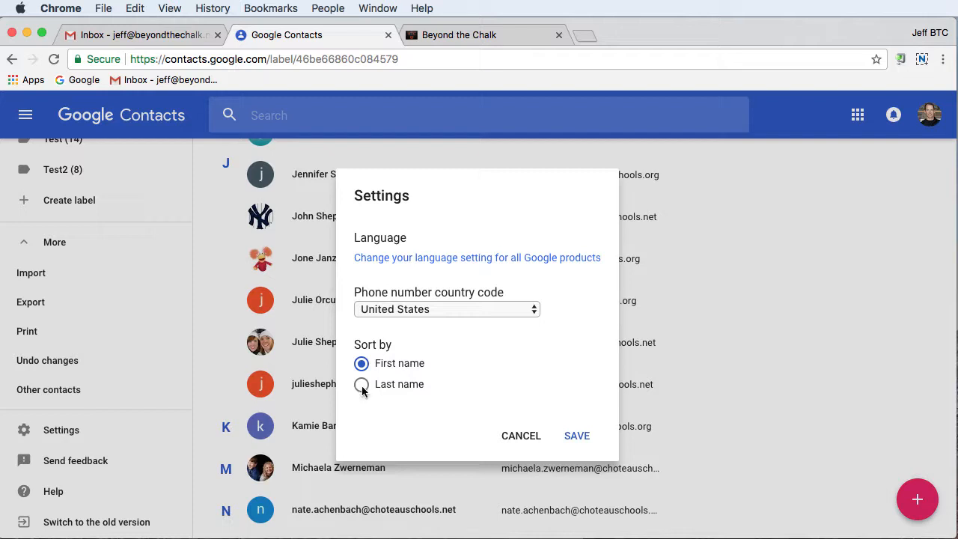
click(520, 438)
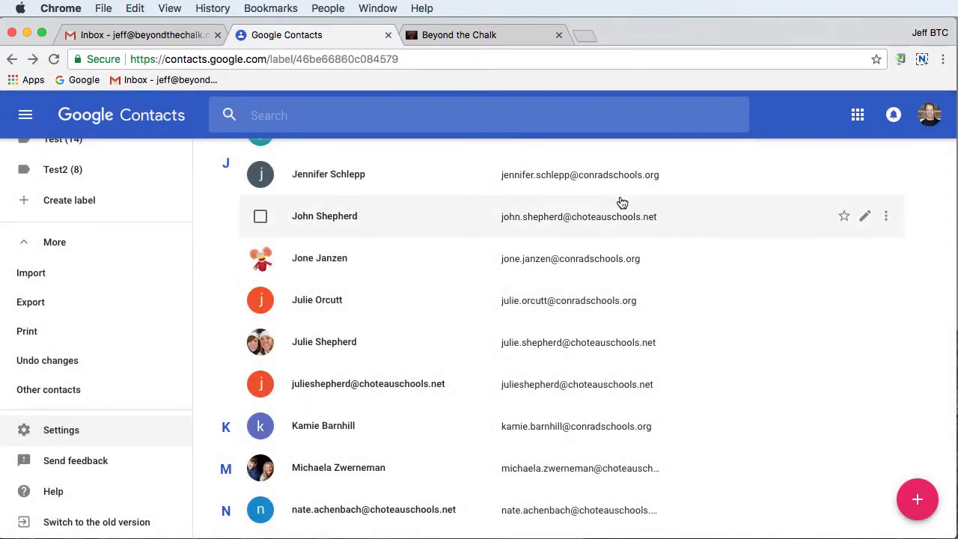